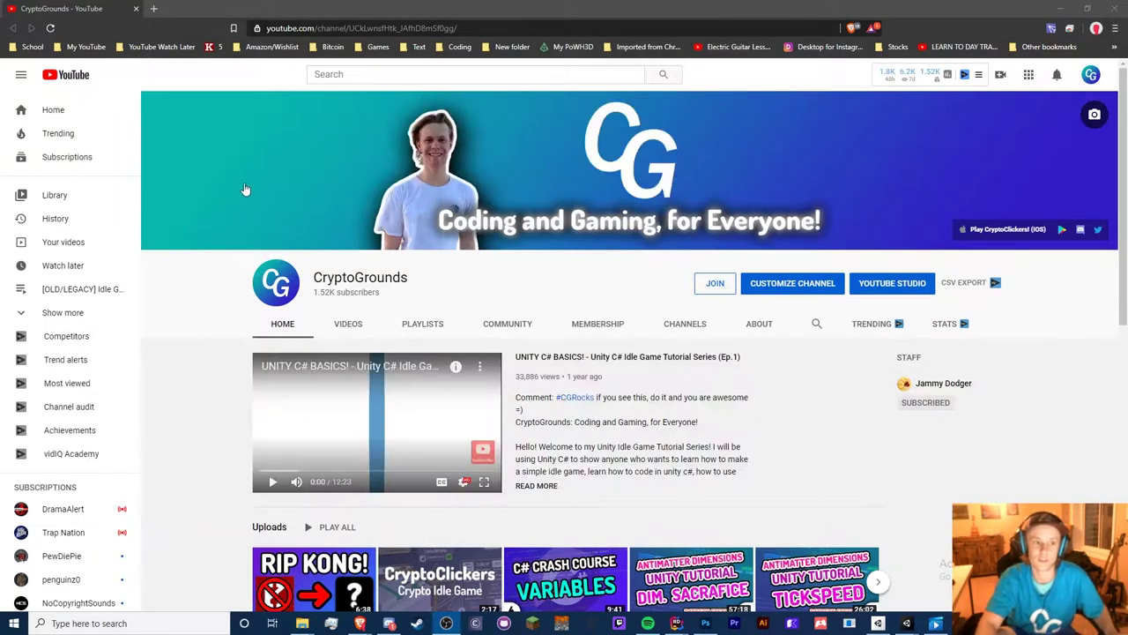
Bring up the tutorial recording and jump to 18:37 on the GoogleMobileAds-v5.2.0 import list
key(alt+Tab)
click(733, 255)
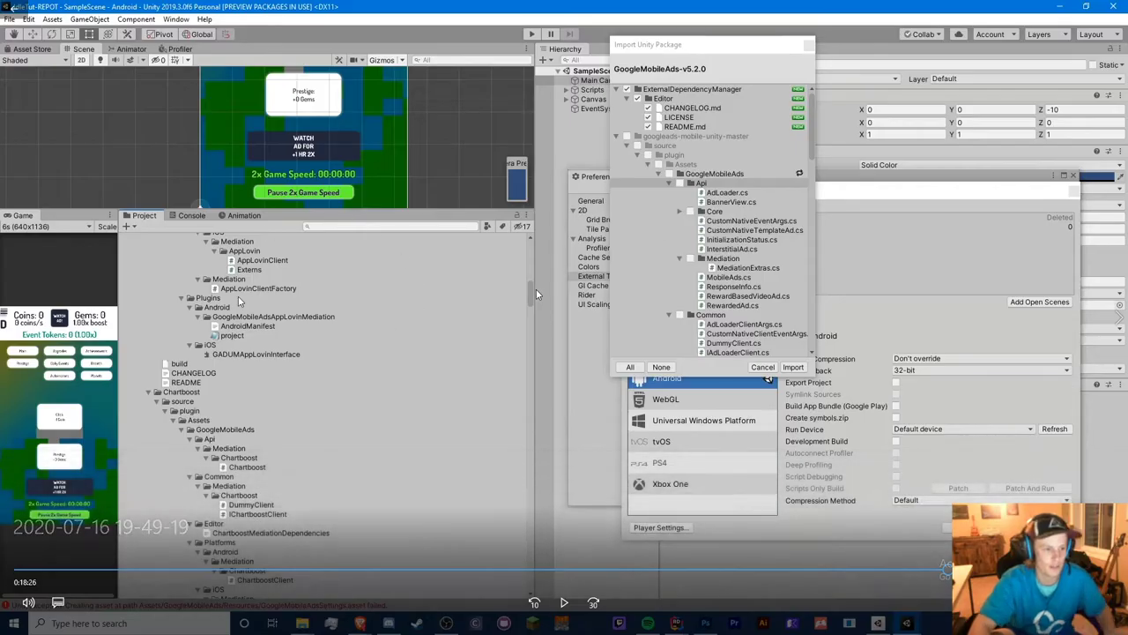
click(763, 577)
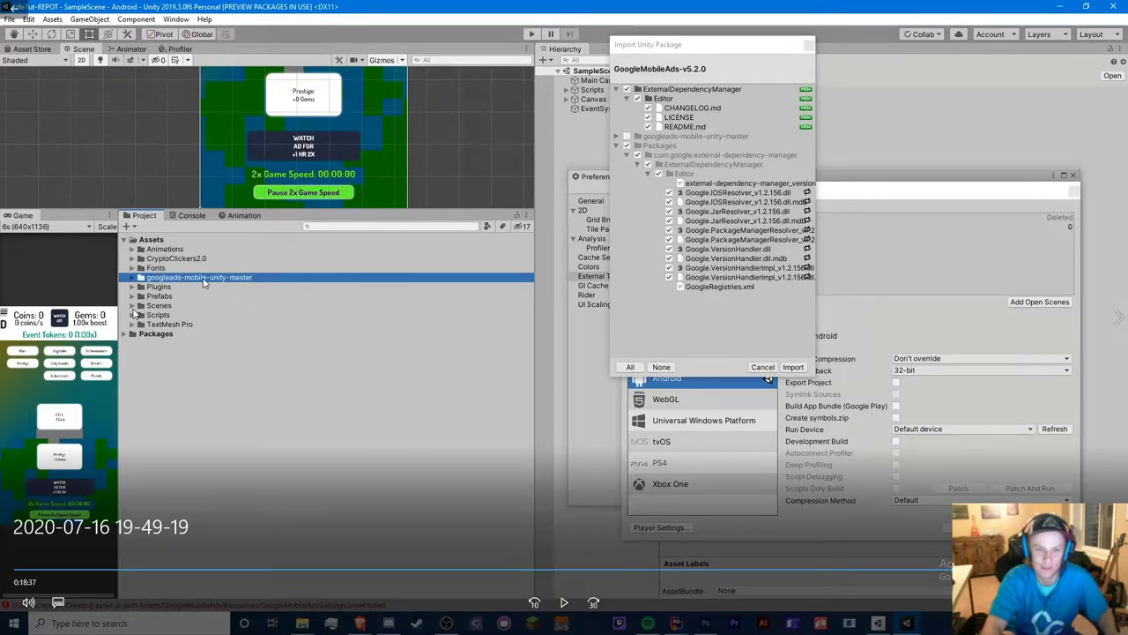
In Unity's Project tab, collapse and re-expand the GoogleMobileAds folder to view its contents
key(alt+Tab)
click(881, 146)
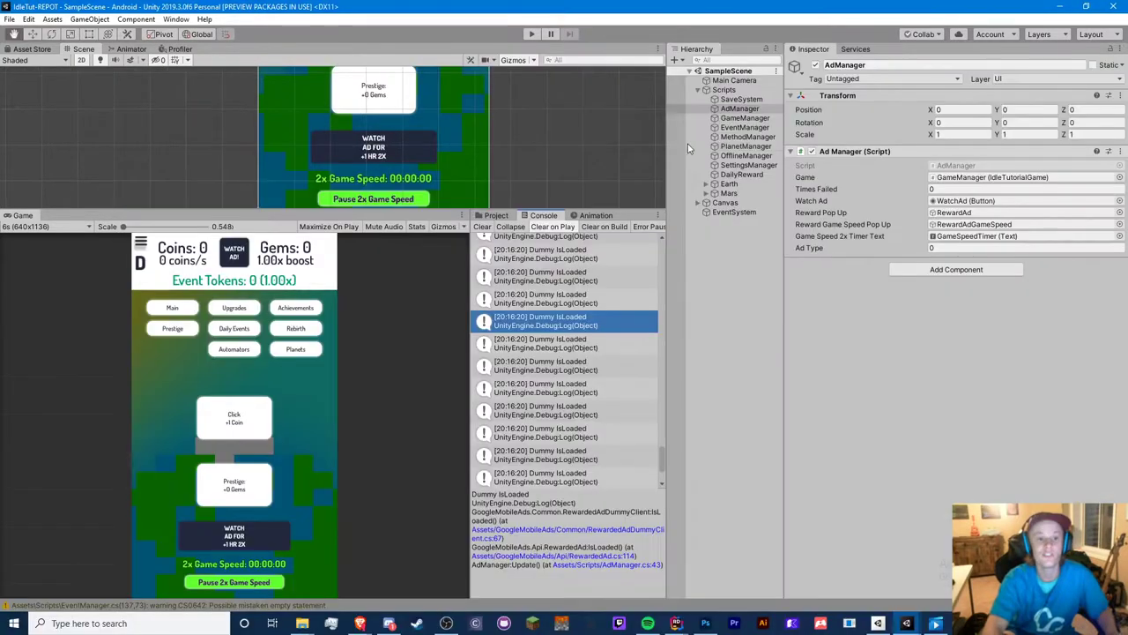
click(495, 215)
click(525, 287)
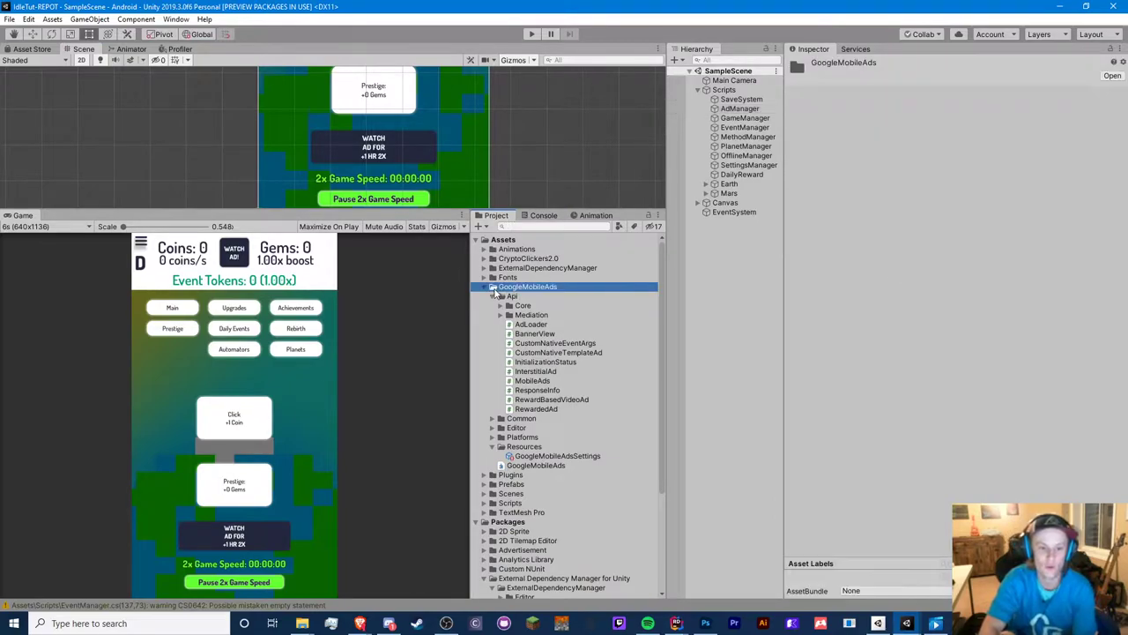
click(492, 288)
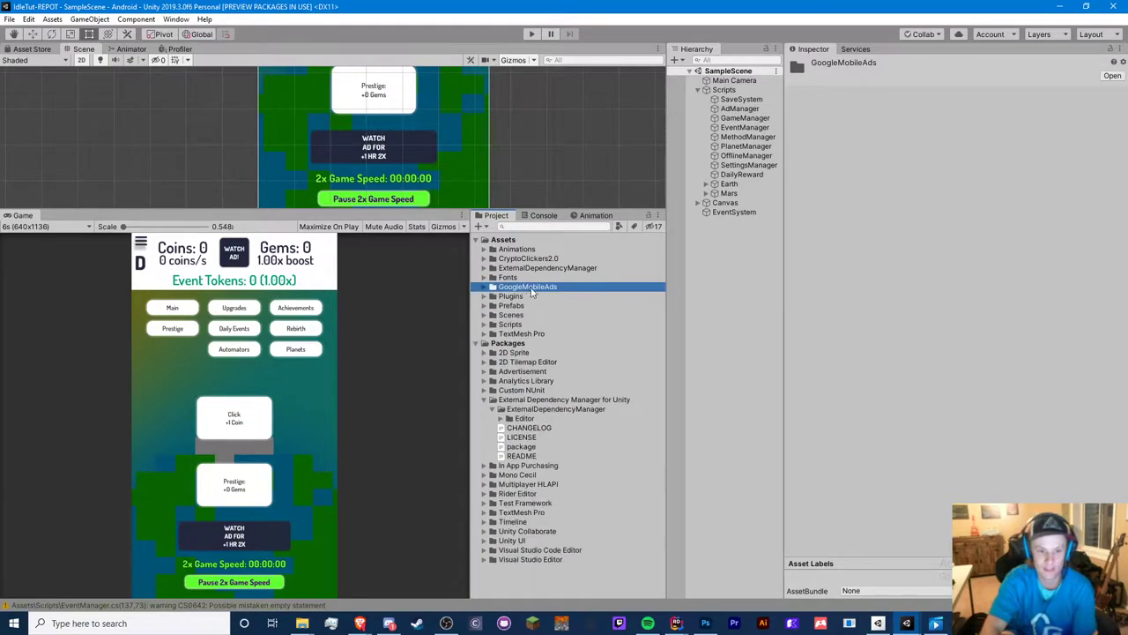
click(484, 288)
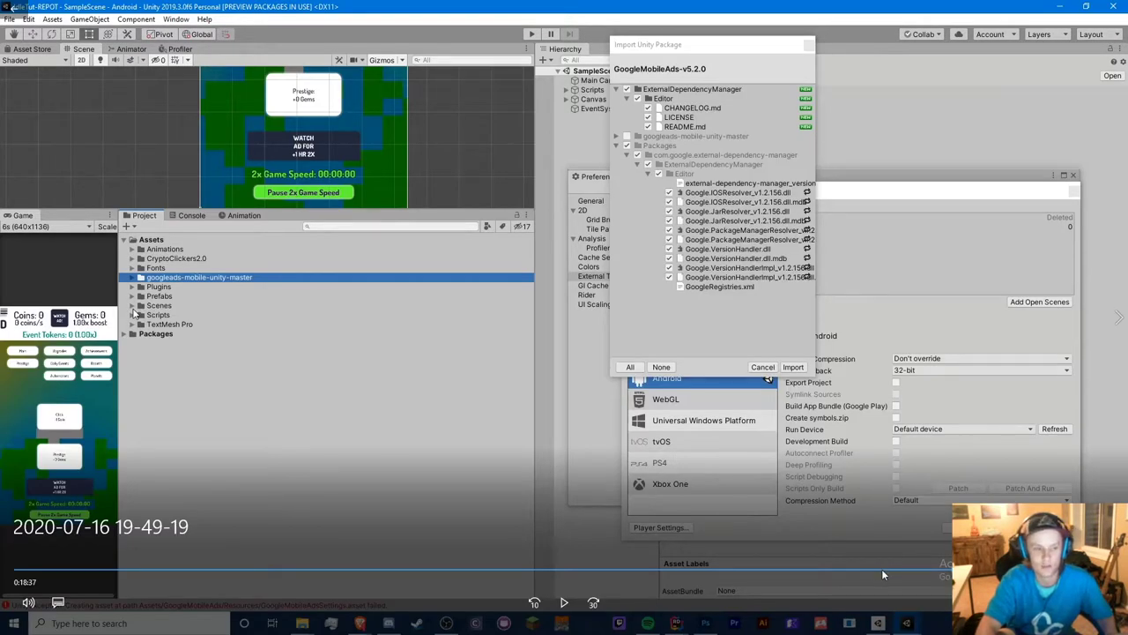
Rewind the recording to 0:17:17, then to 0:18:04, to review the import steps
click(886, 572)
click(929, 570)
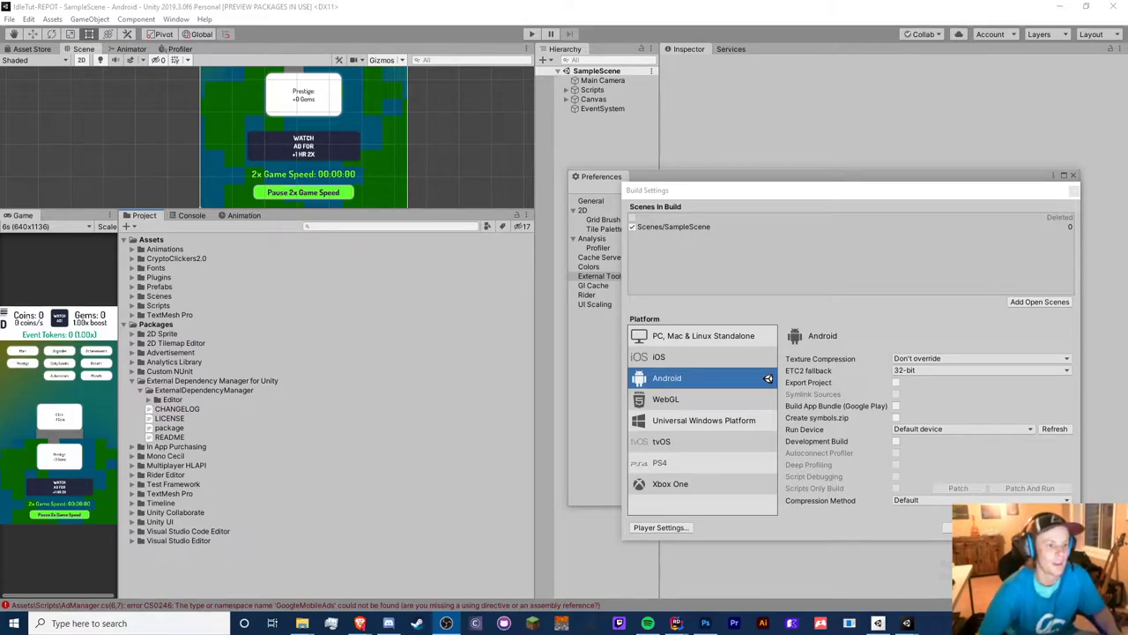
click(185, 217)
scroll(419, 348, down, 5)
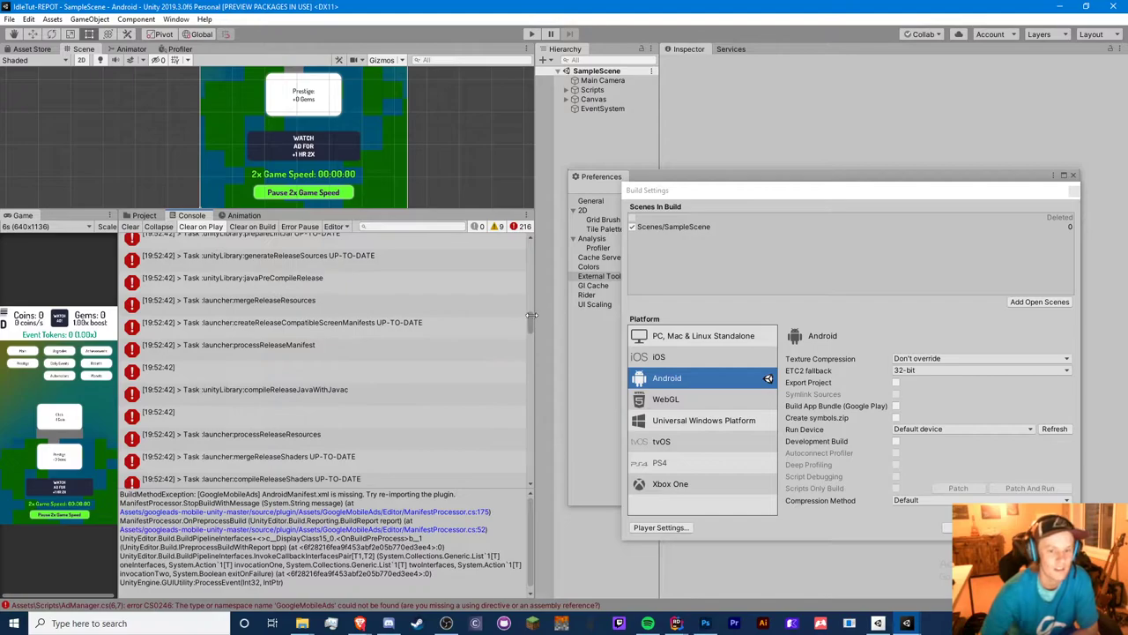
drag(530, 319, 536, 257)
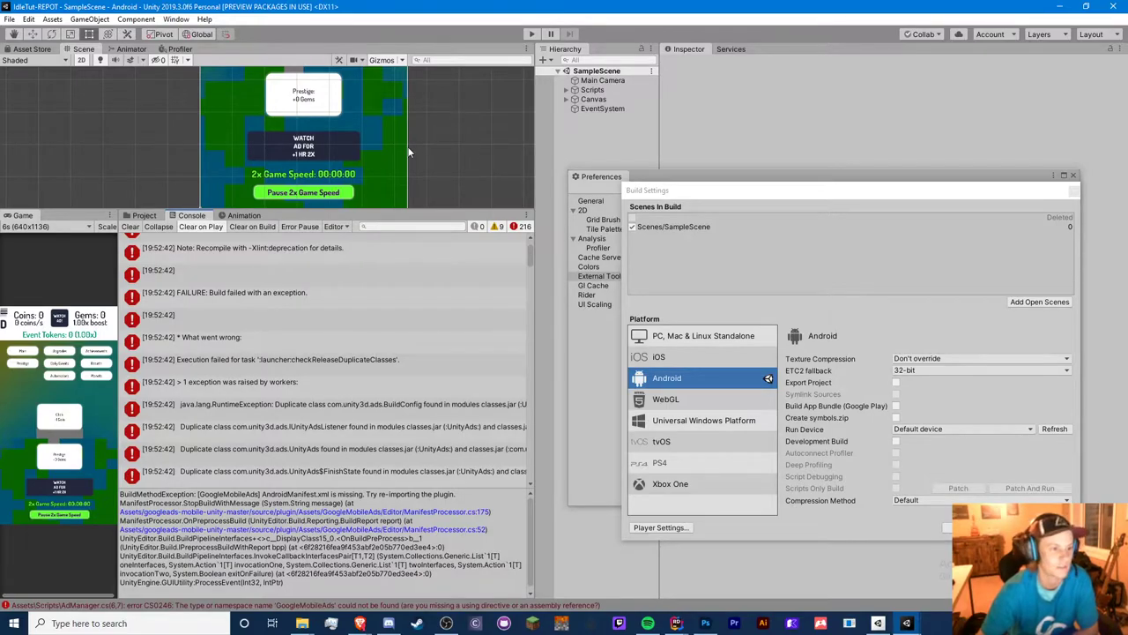
click(144, 215)
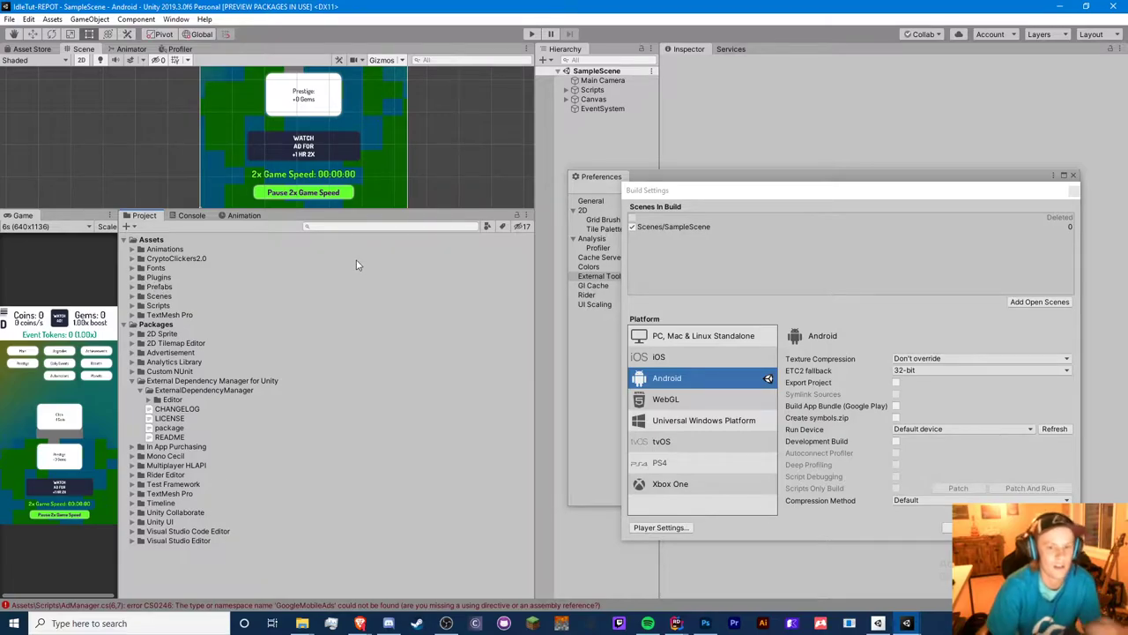
Import the GoogleMobileAds-v5.2.0 custom package from Downloads, then close the tutorial player
click(29, 19)
mouse_move(46, 22)
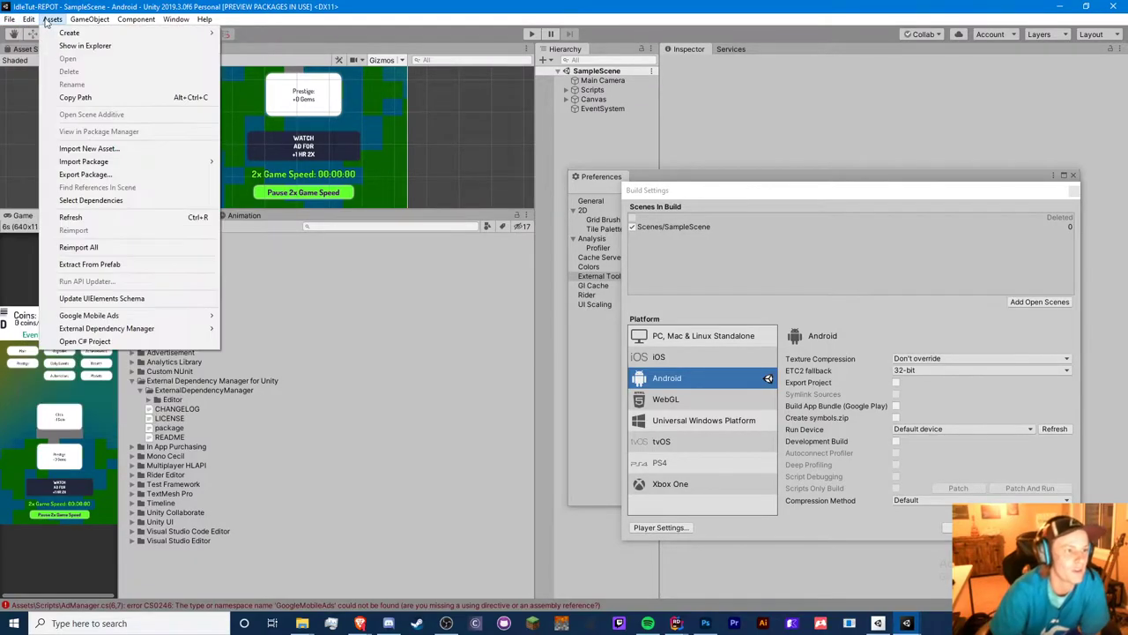
mouse_move(105, 163)
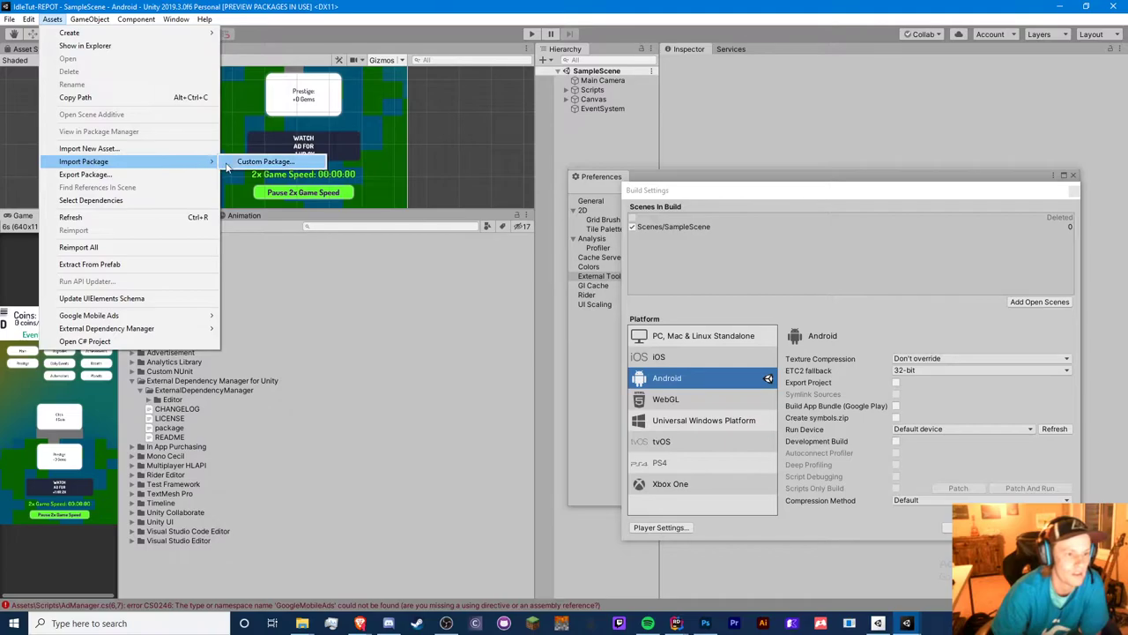
click(228, 162)
click(290, 152)
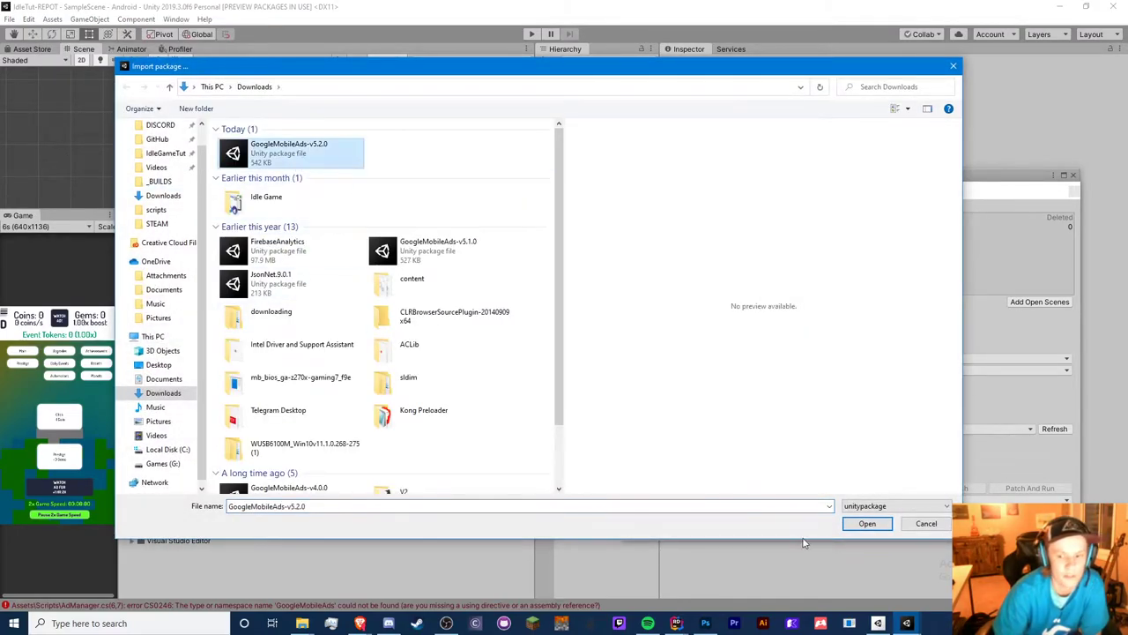
click(867, 523)
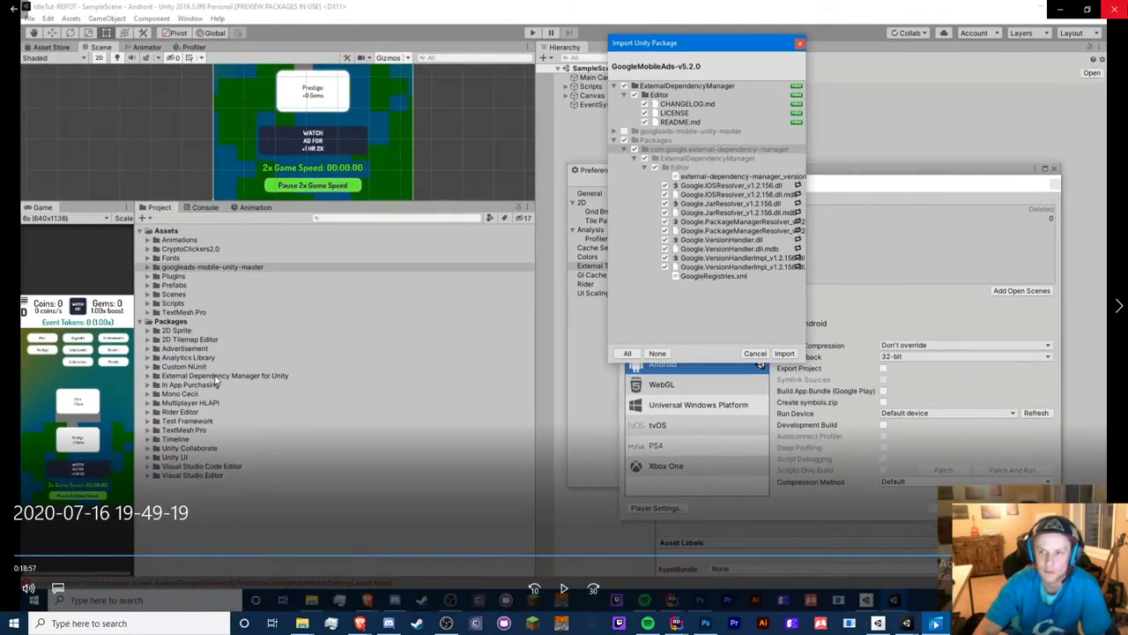
click(1114, 9)
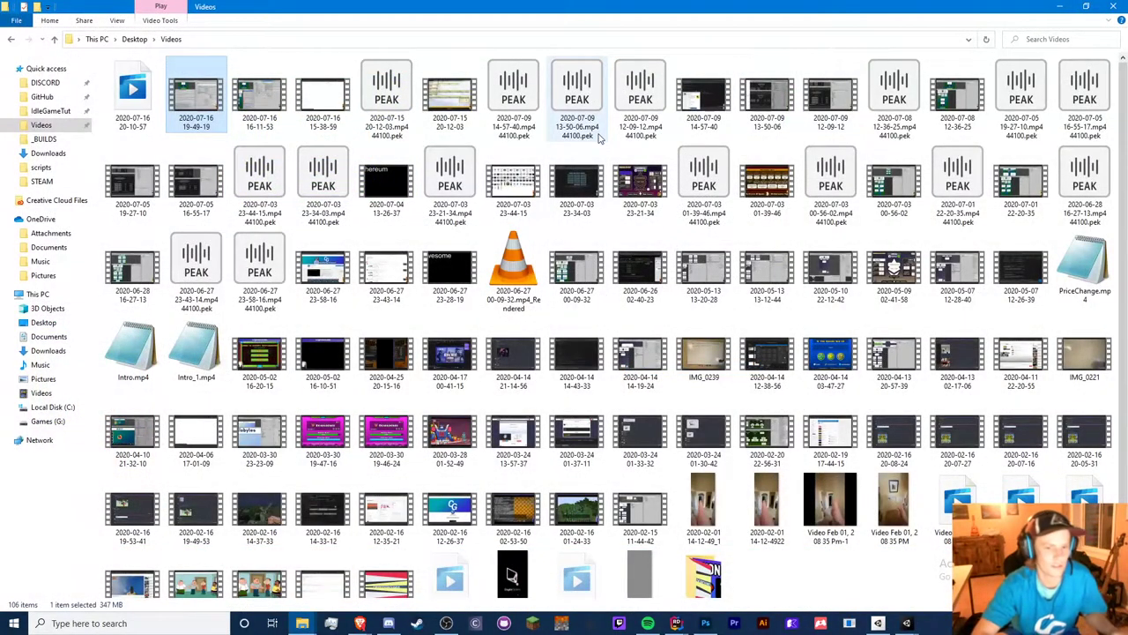
key(alt+Tab)
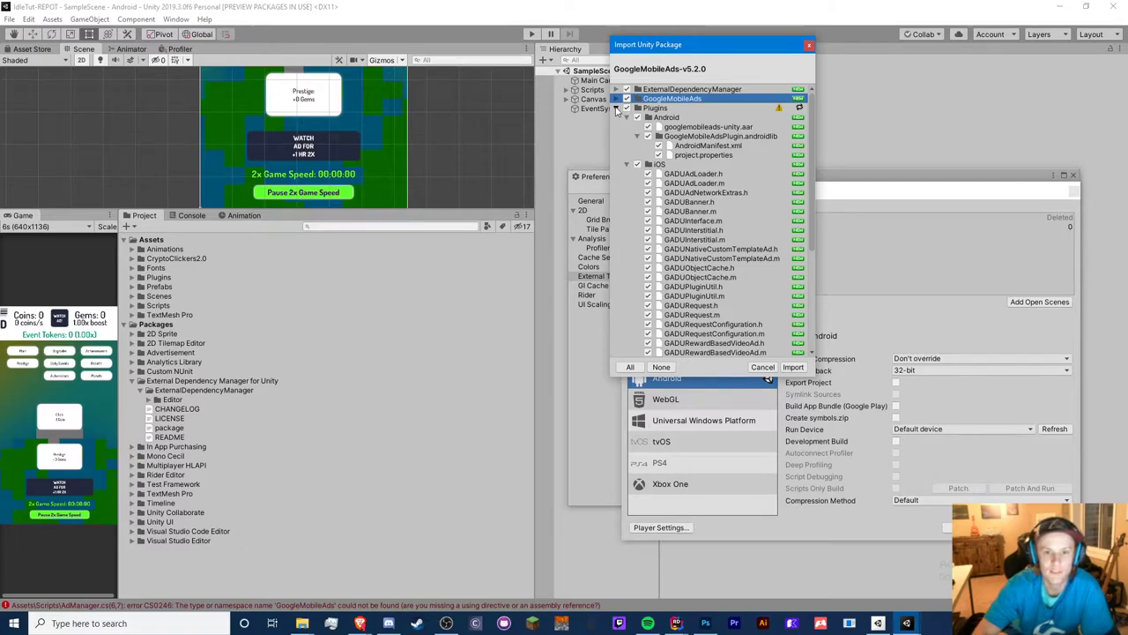
Review the Plugins and Packages entries in the import list, then import all ticked files
click(618, 107)
click(627, 155)
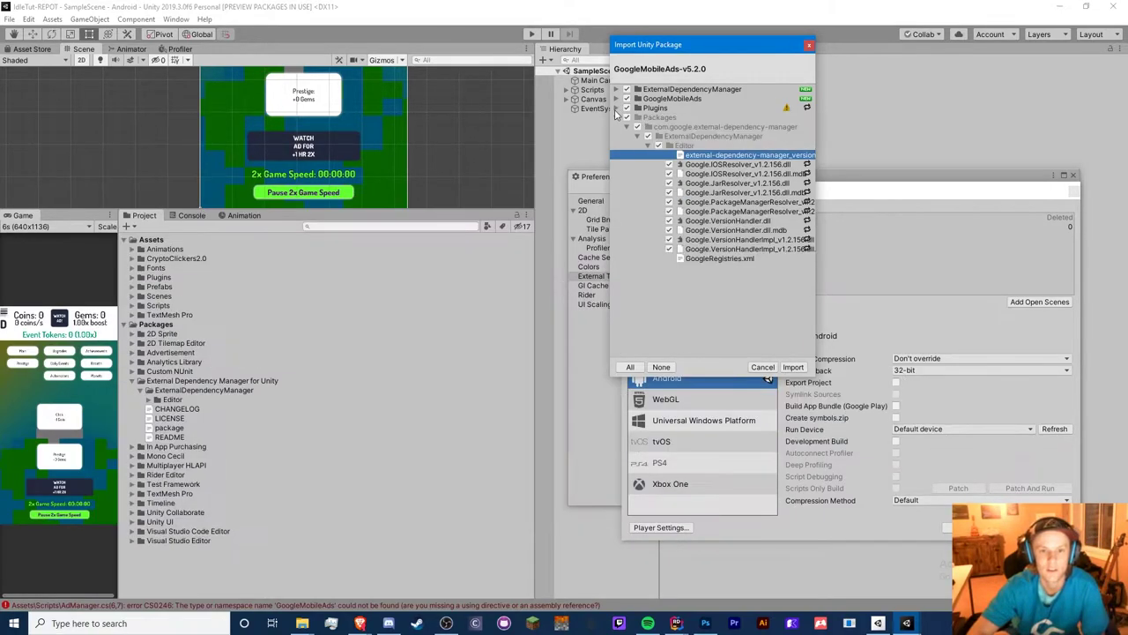
click(627, 108)
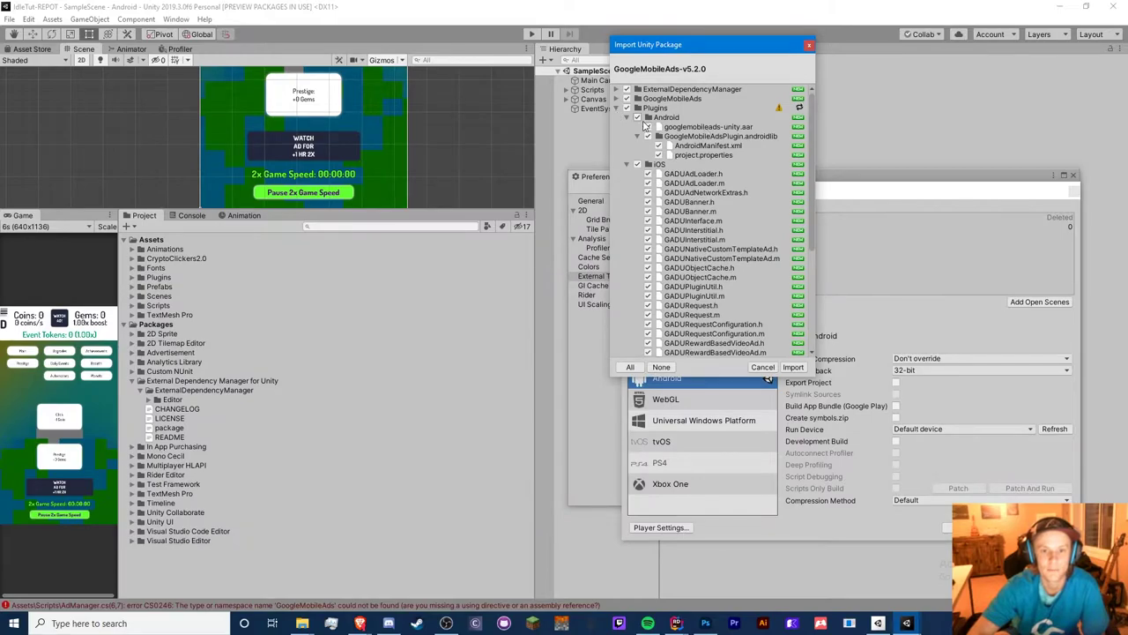
mouse_move(779, 109)
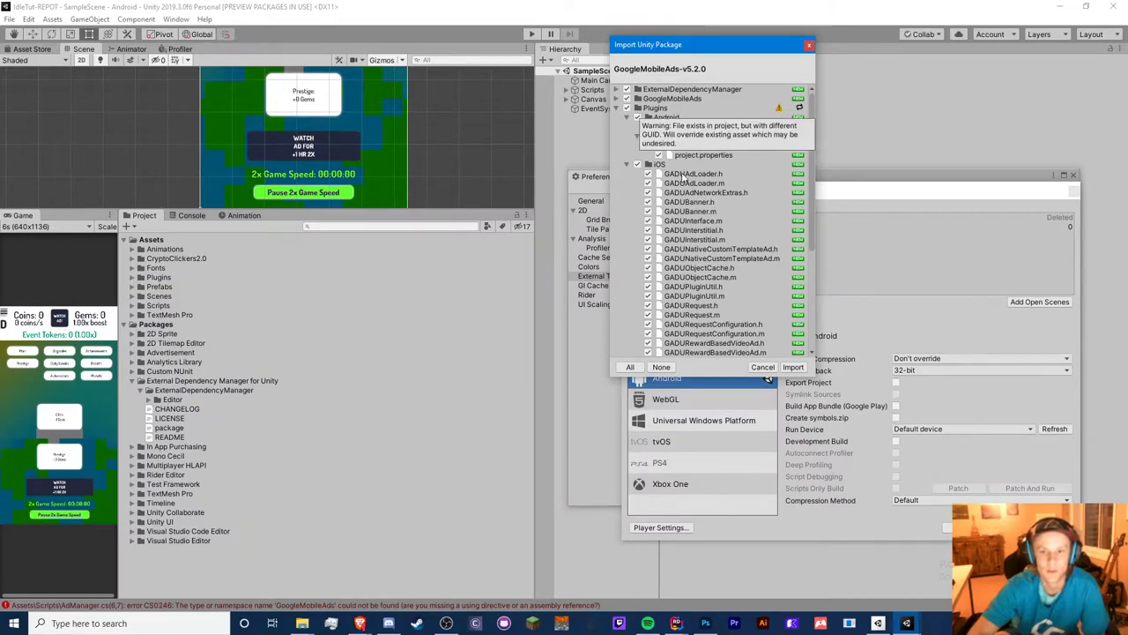
scroll(688, 186, down, 4)
click(793, 366)
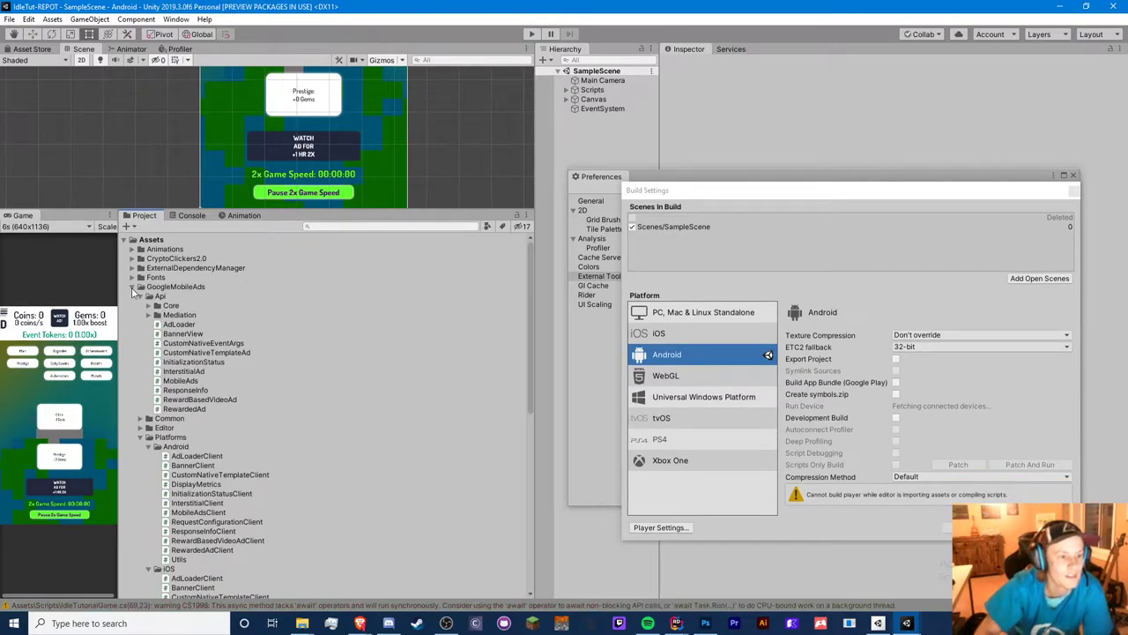
click(134, 287)
click(134, 288)
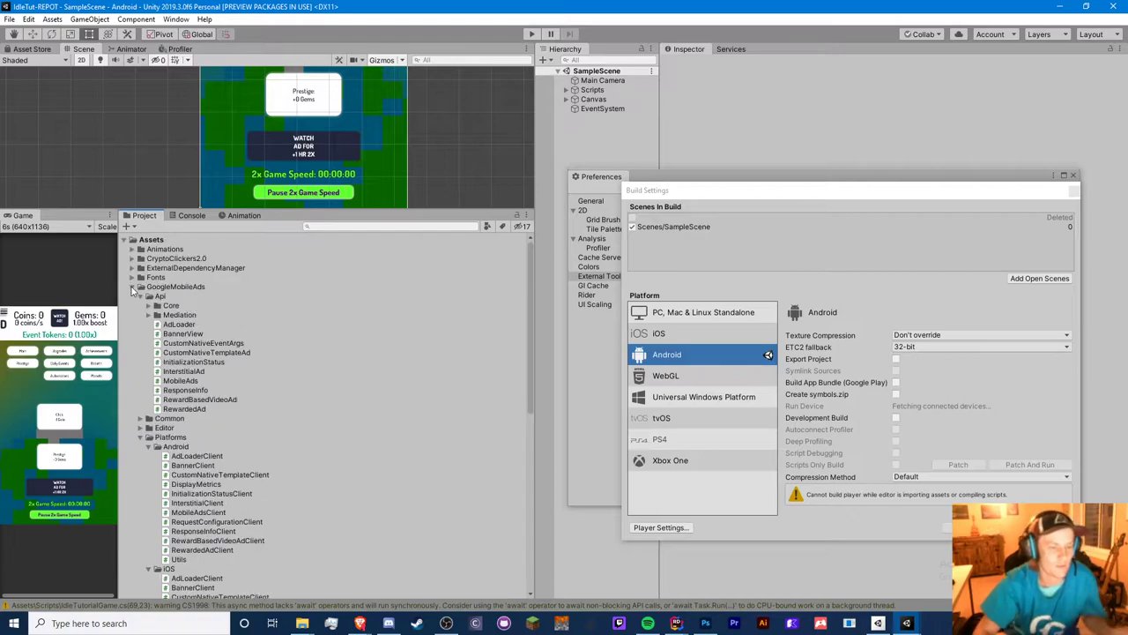
key(alt+Tab)
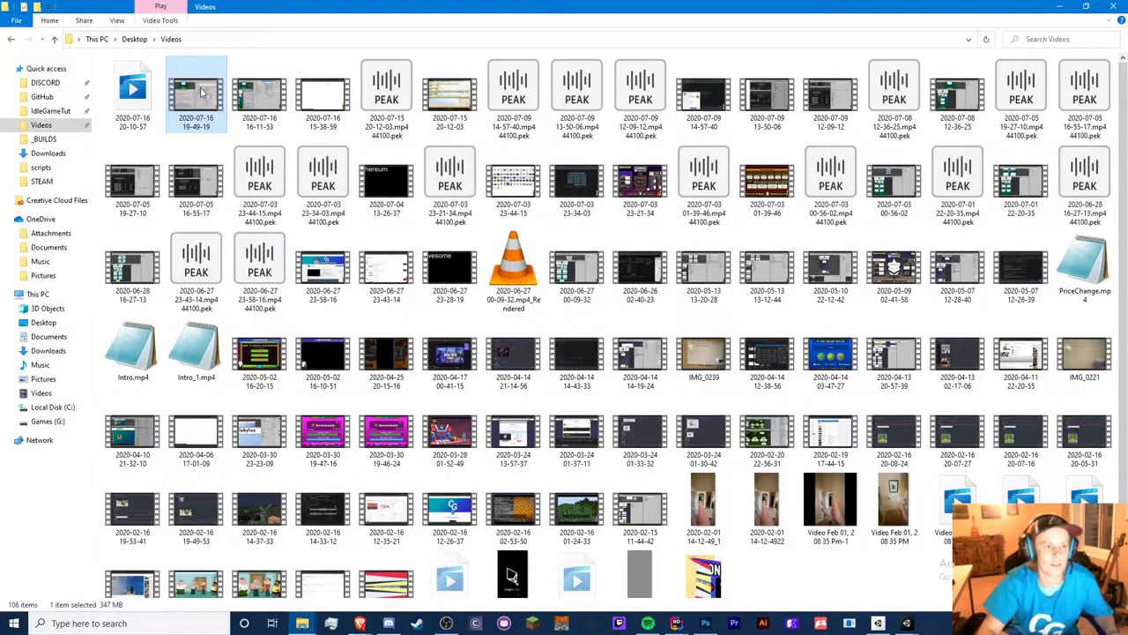
key(Return)
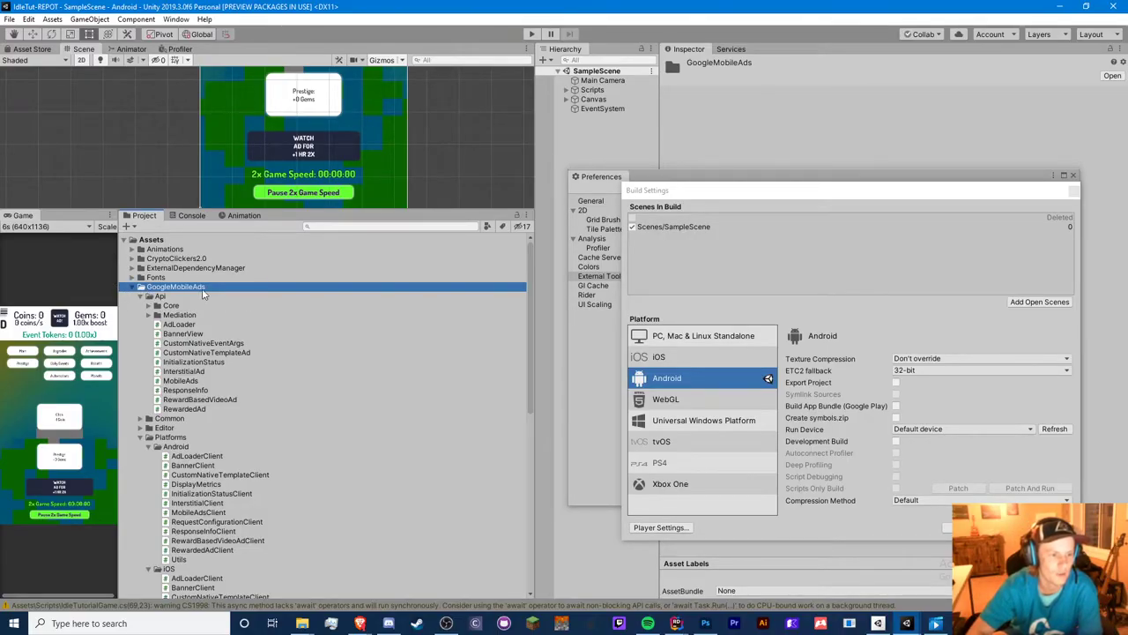
Replay the recording's plugin import tree by seeking back to 0:18:21, then 0:18:27
click(133, 287)
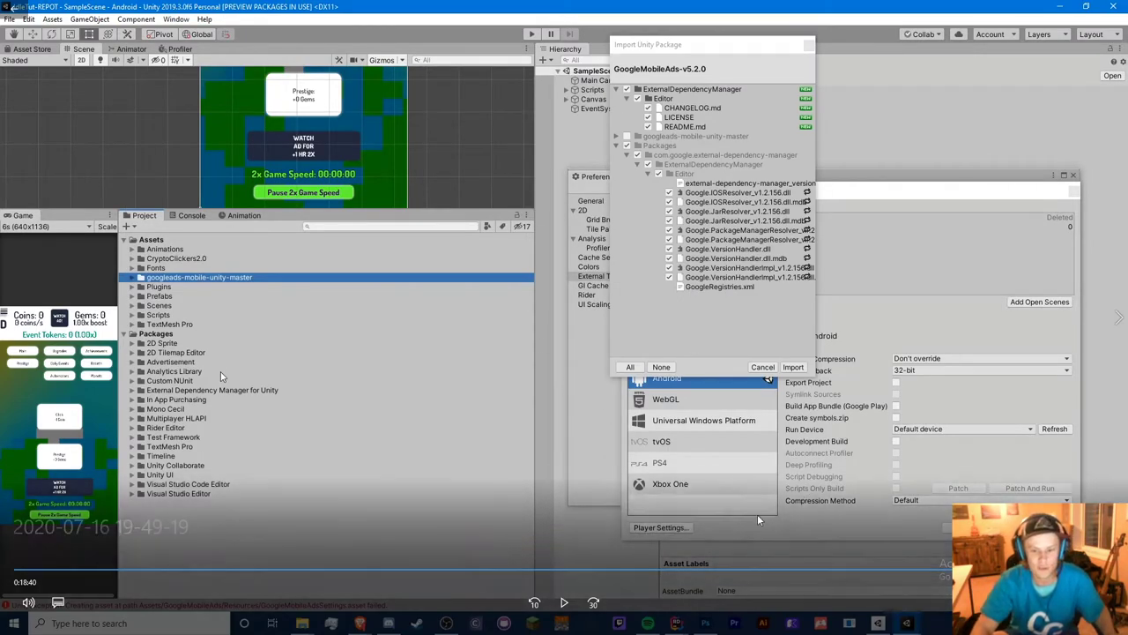
click(945, 571)
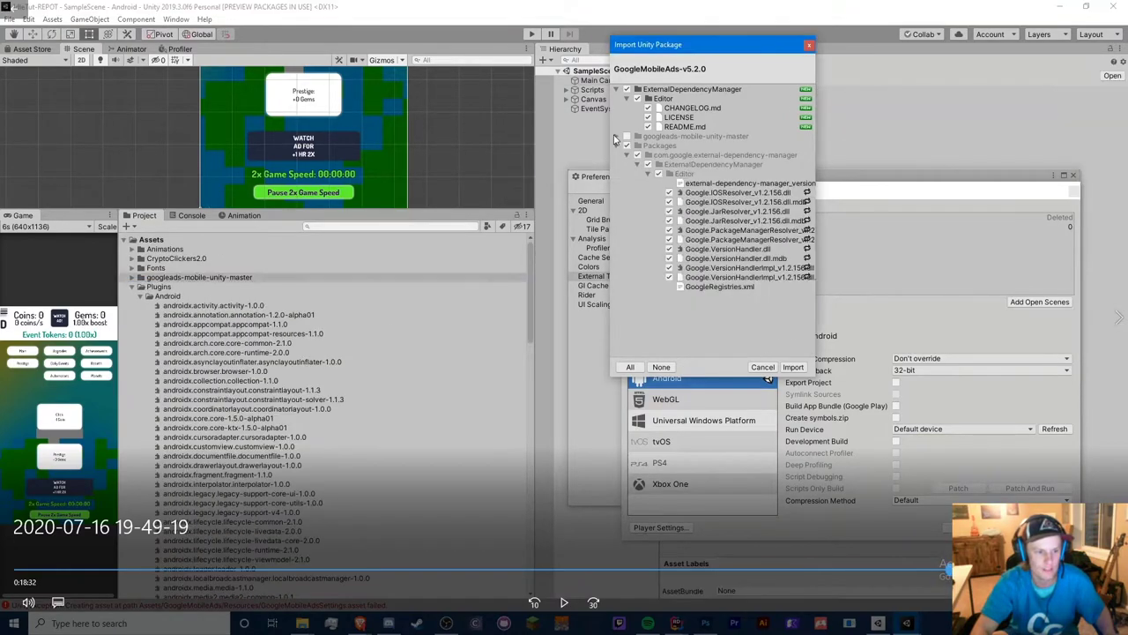
click(945, 571)
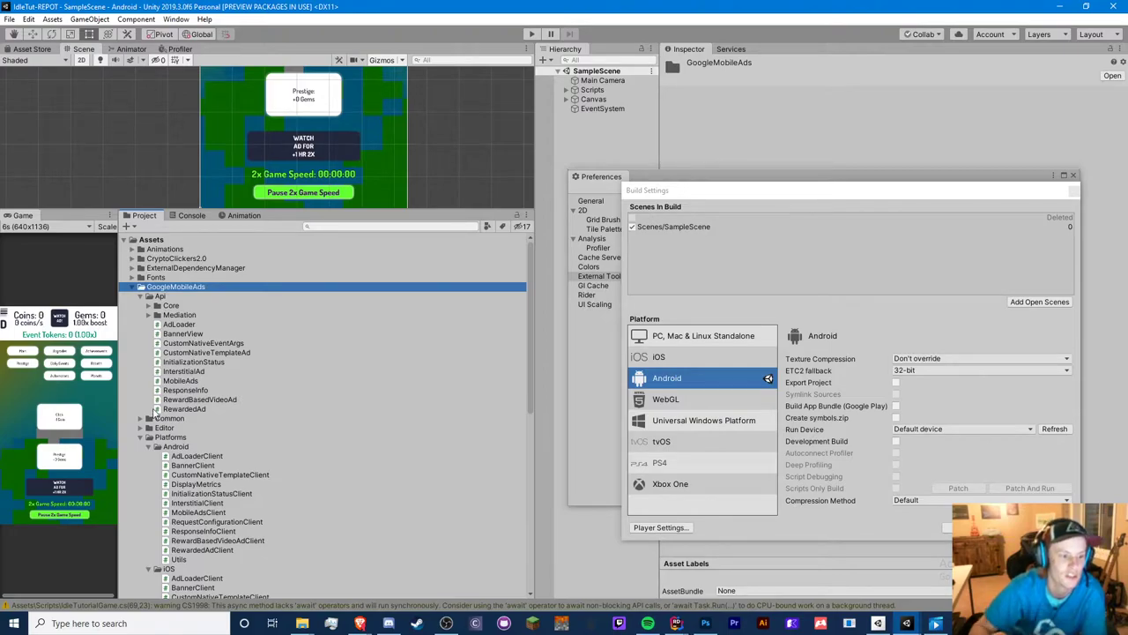
Collapse the Platforms folder, inspect the GoogleMobileAds assembly's import settings, and move the build window lower
click(147, 438)
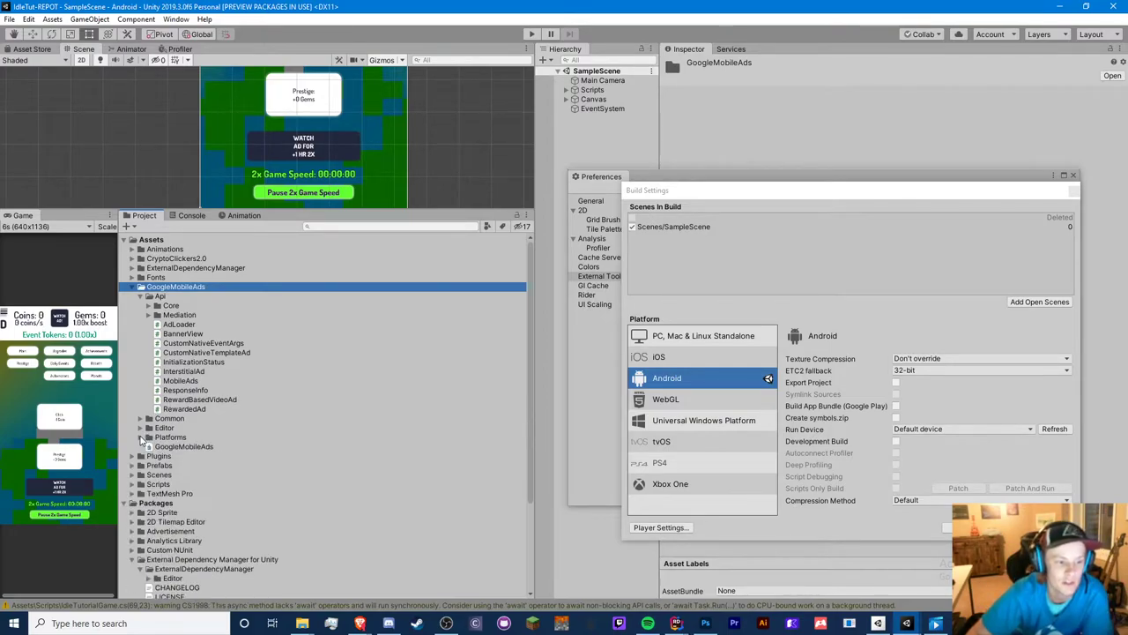
click(156, 447)
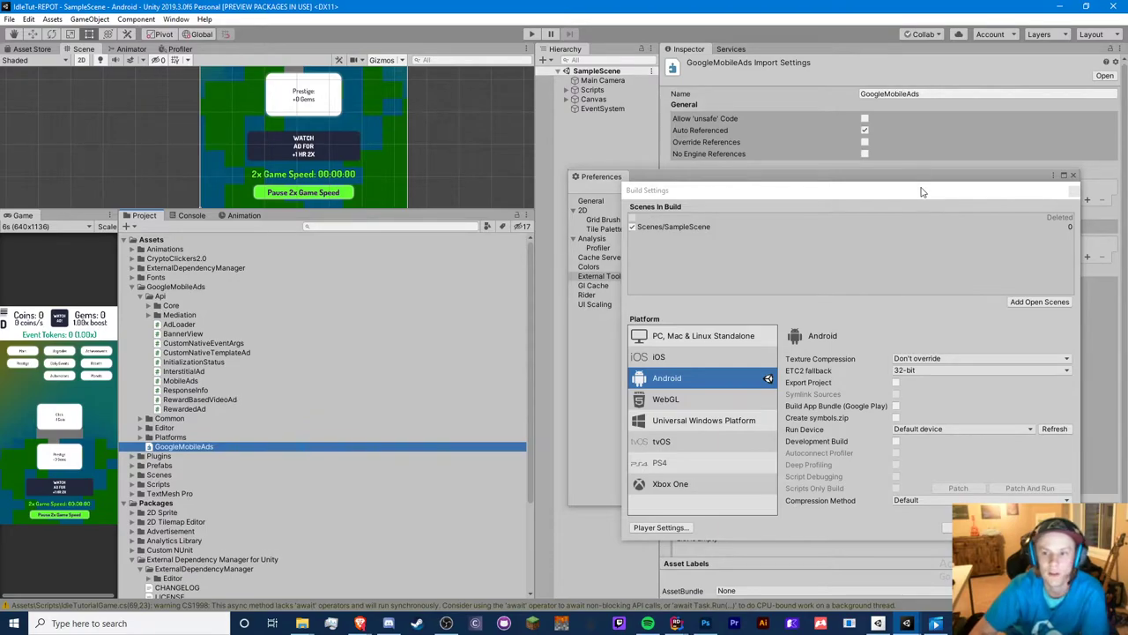
drag(923, 191, 696, 156)
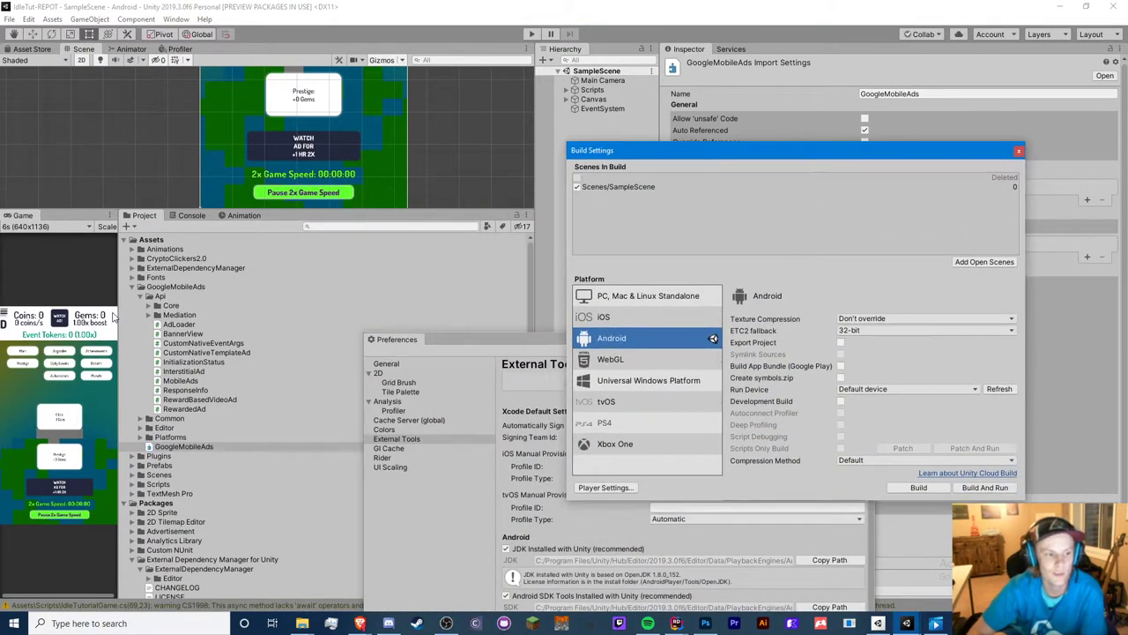
click(50, 10)
Open the Google Mobile Ads settings from the Assets menu and move Build Settings upper left
click(53, 20)
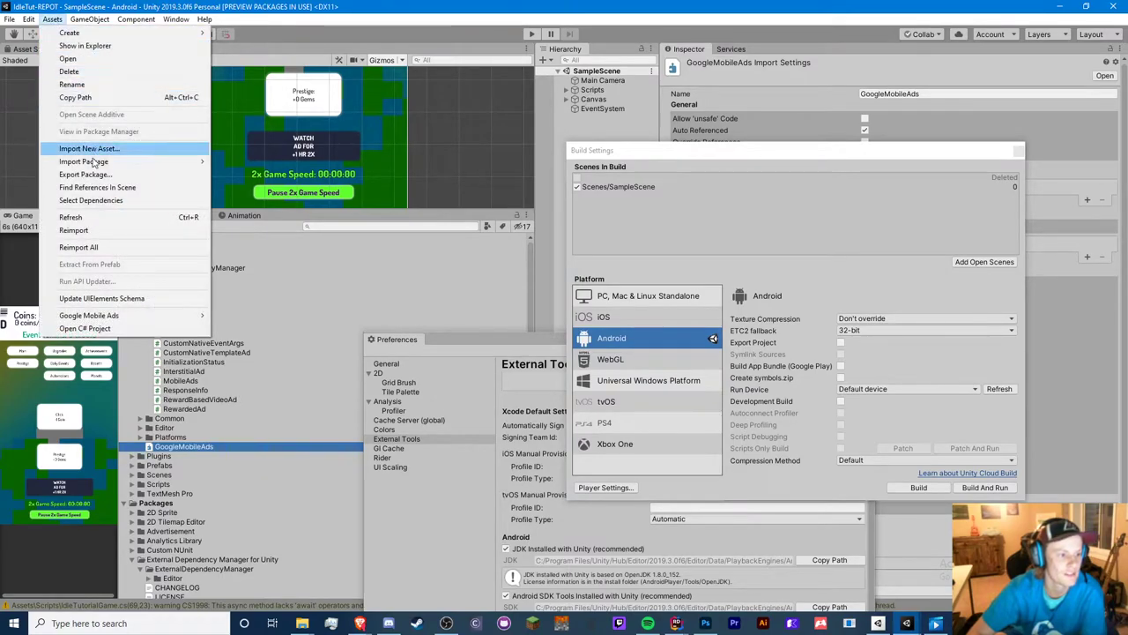
mouse_move(88, 315)
click(244, 316)
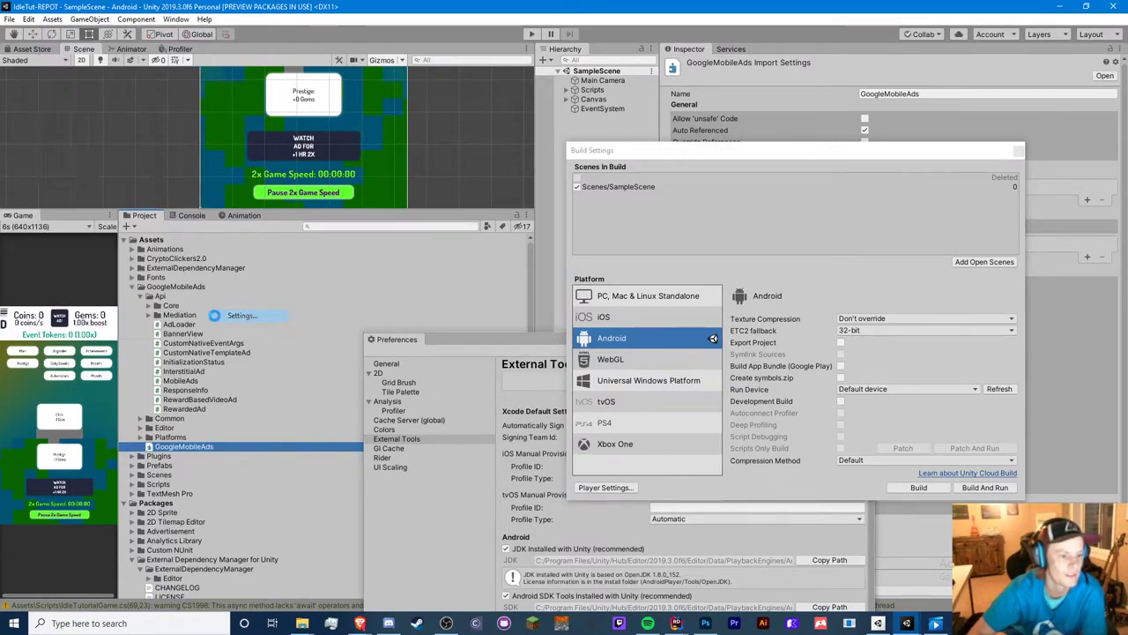
drag(677, 154, 188, 96)
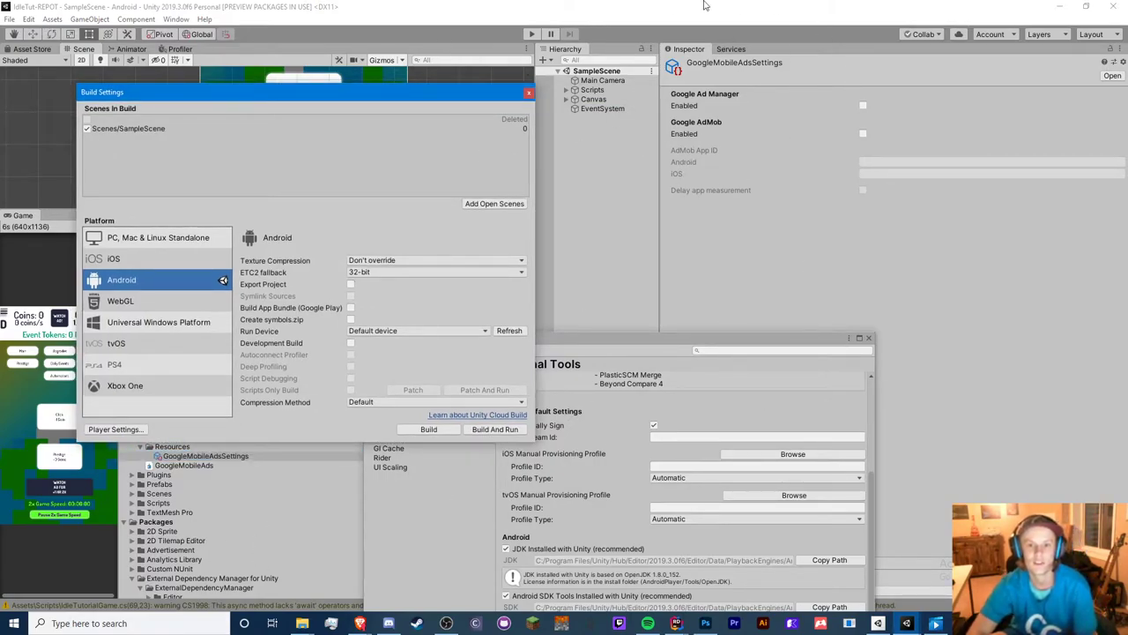
click(864, 135)
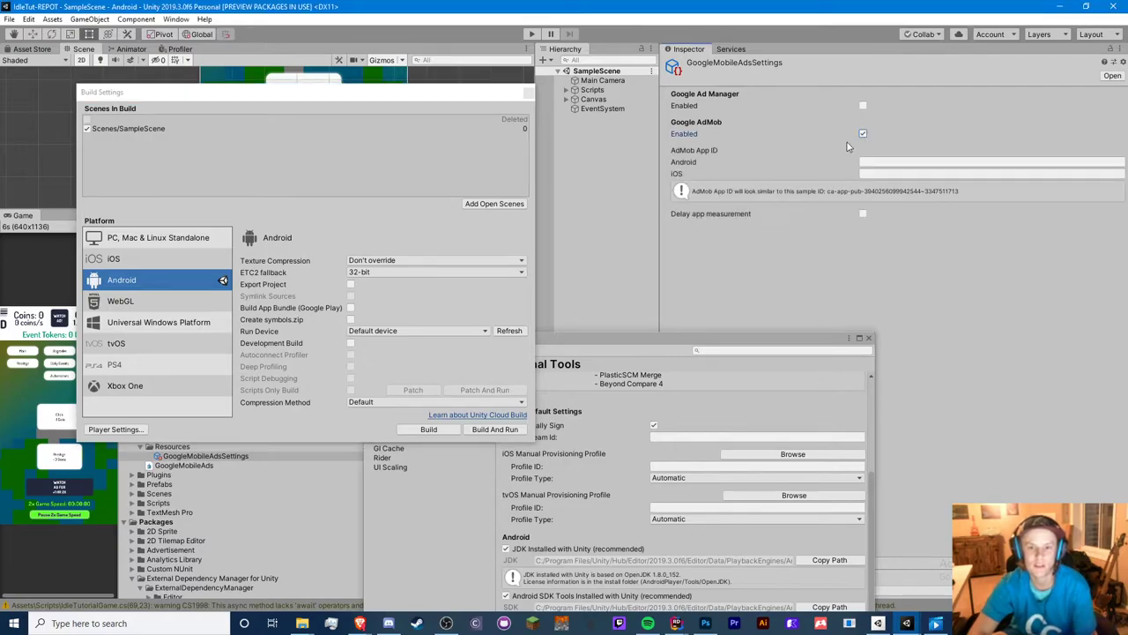
Enable Google AdMob and clear the mistakenly pasted text from the Android App ID field
click(886, 162)
key(ctrl+v)
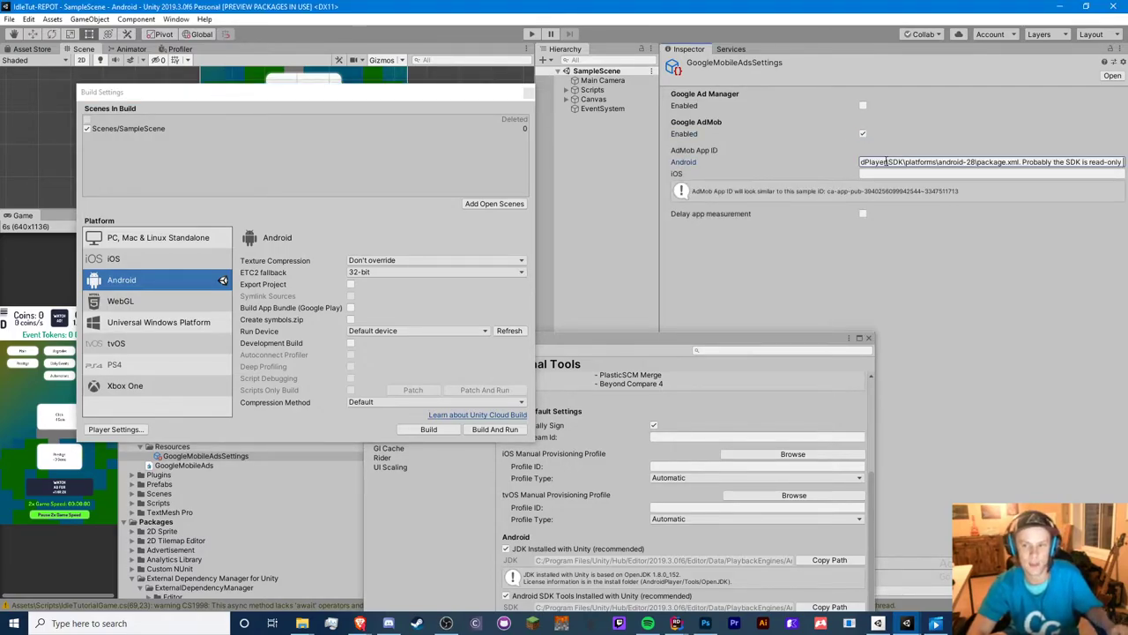
key(ctrl+a)
key(BackSpace)
key(super+Tab)
key(Escape)
key(super+Tab)
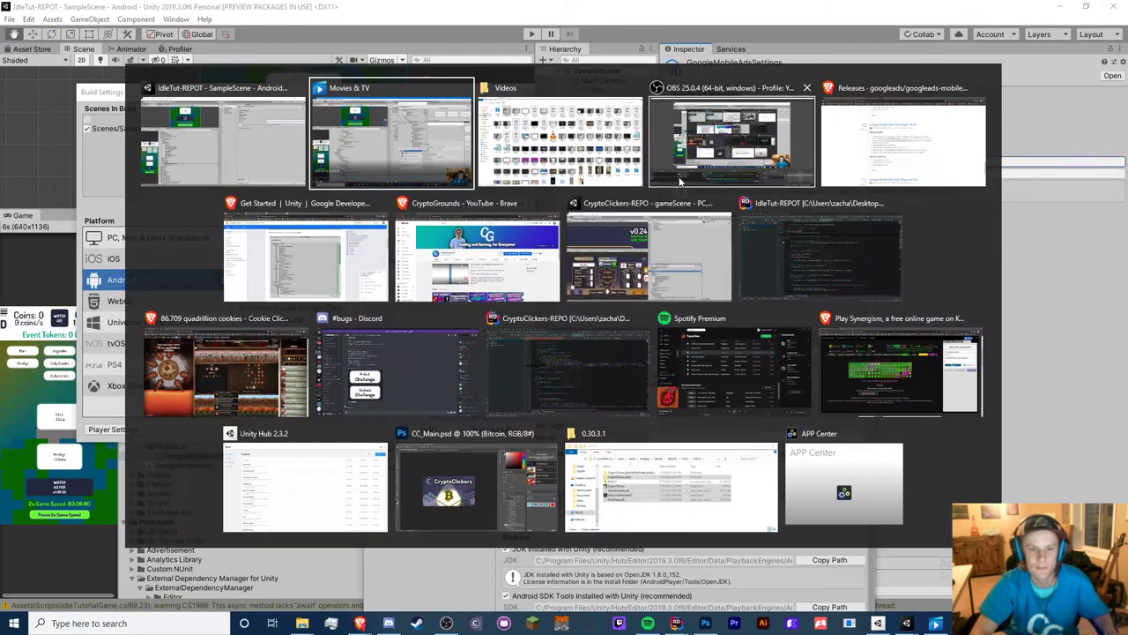
Switch through the open windows to the AdMob console in the browser
click(285, 257)
key(super+Tab)
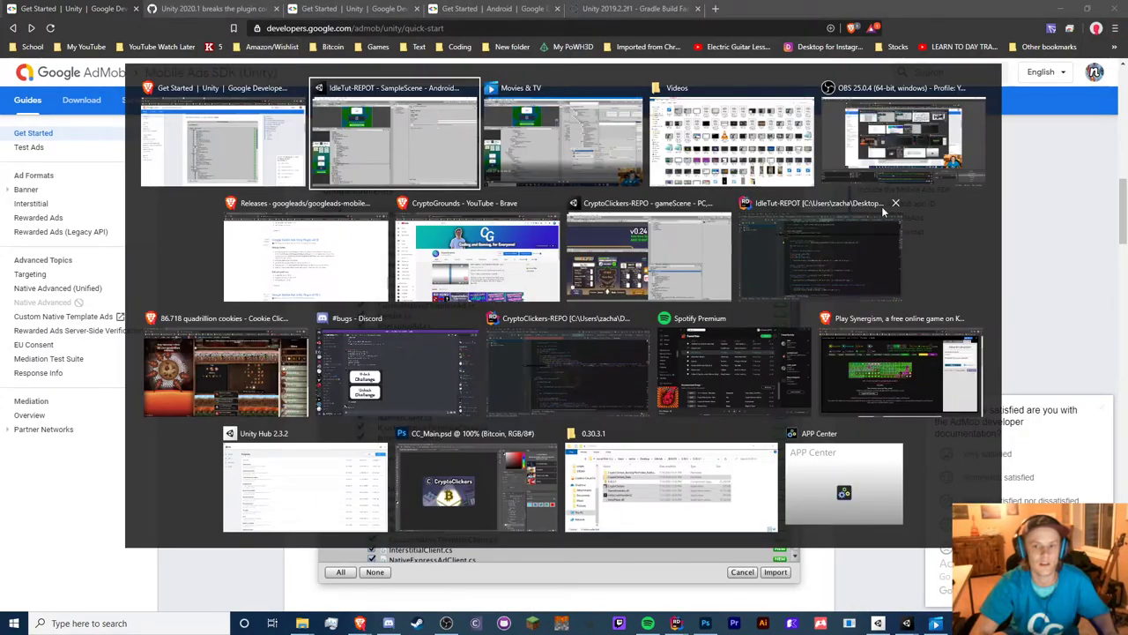
click(304, 251)
key(super+Tab)
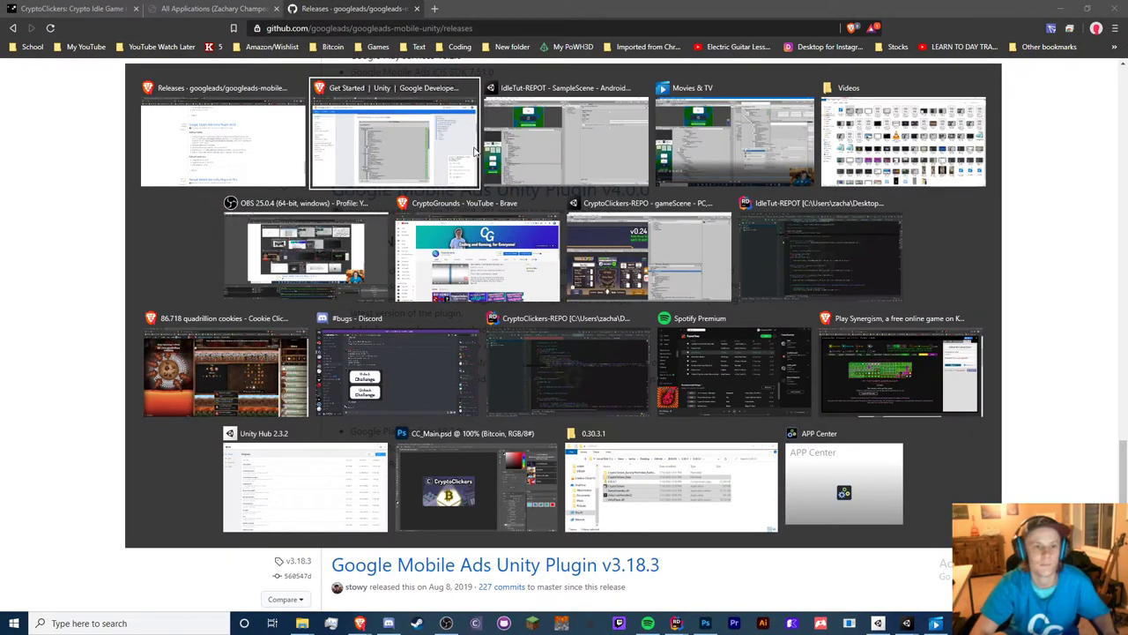
click(395, 141)
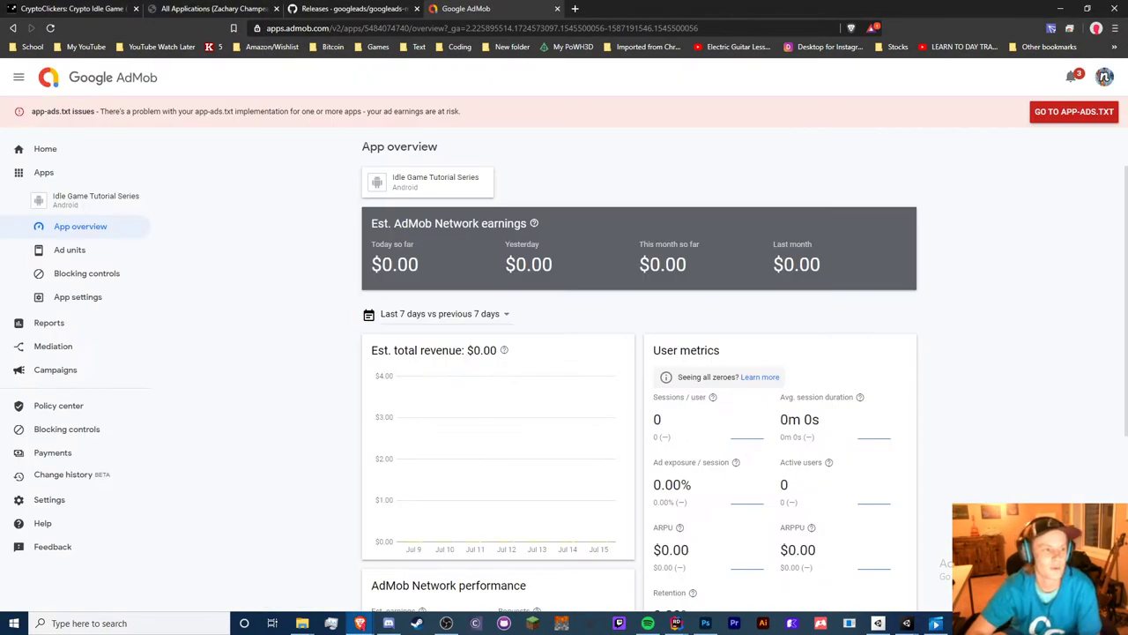
Copy the app's App ID from AdMob's App settings and switch back toward Unity
click(75, 302)
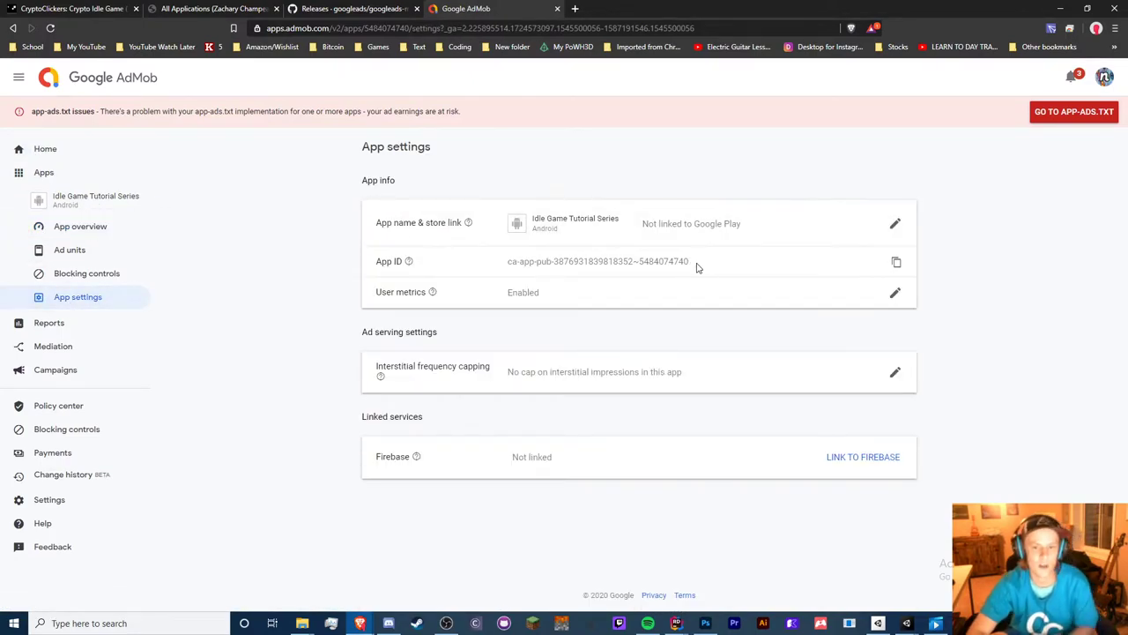
drag(692, 268, 512, 267)
key(ctrl+c)
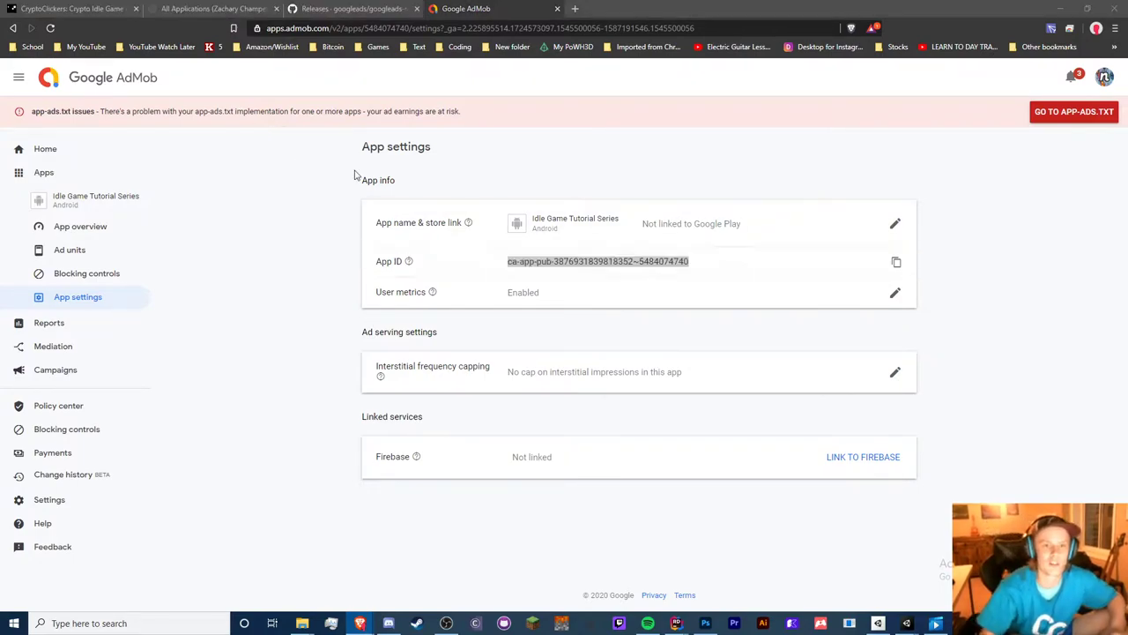
key(alt+Tab)
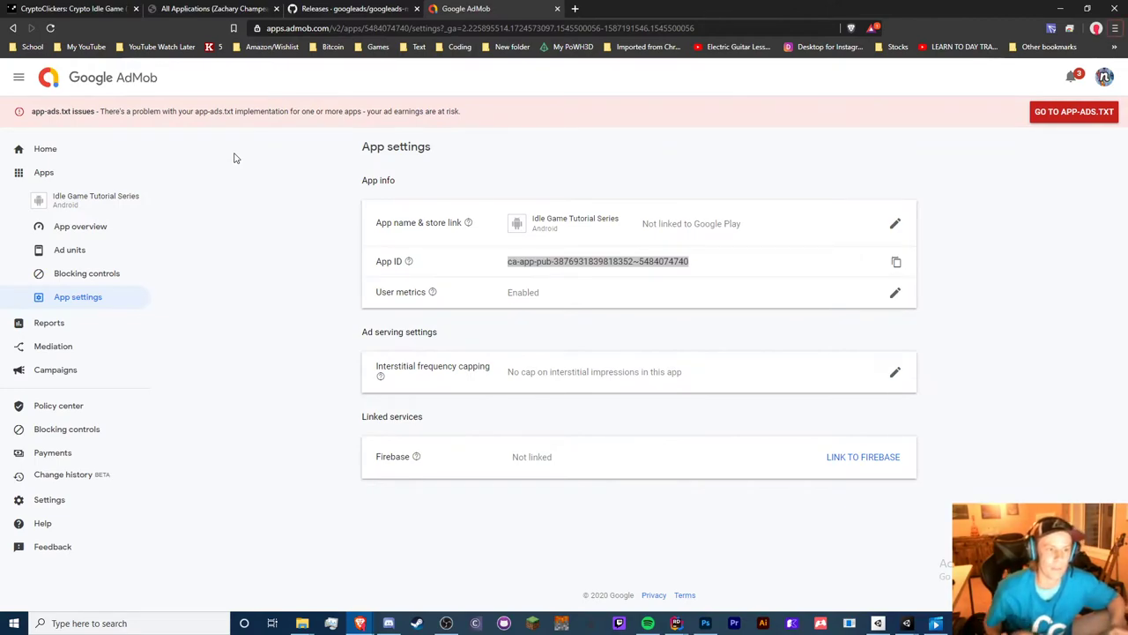
key(alt+Tab)
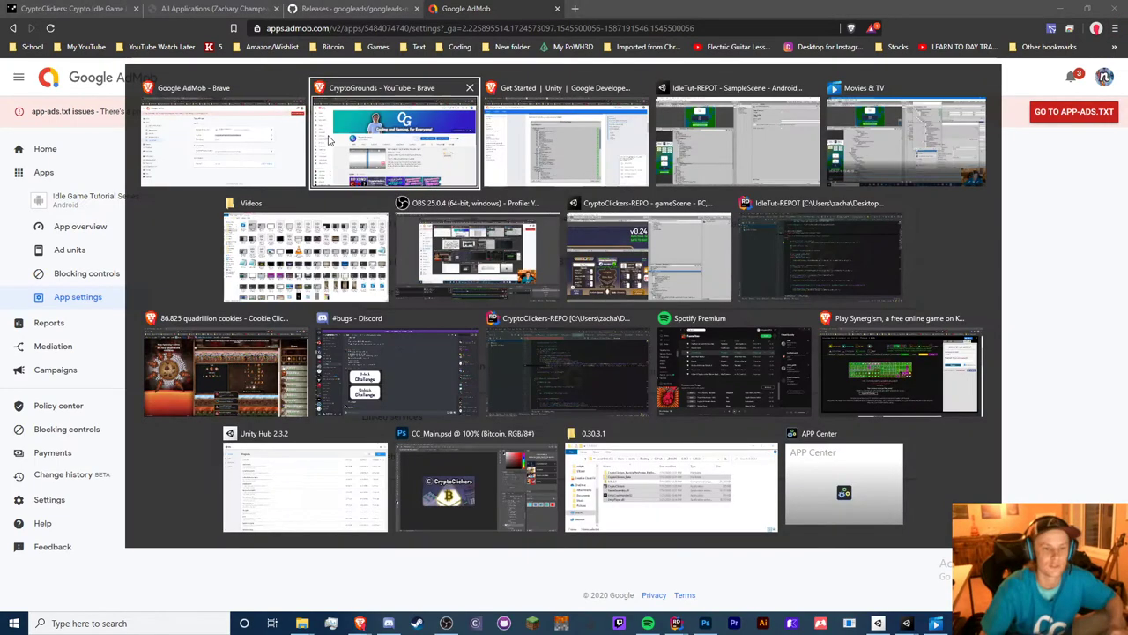
Paste the copied AdMob App ID into the Android App ID field and move Preferences aside
click(727, 145)
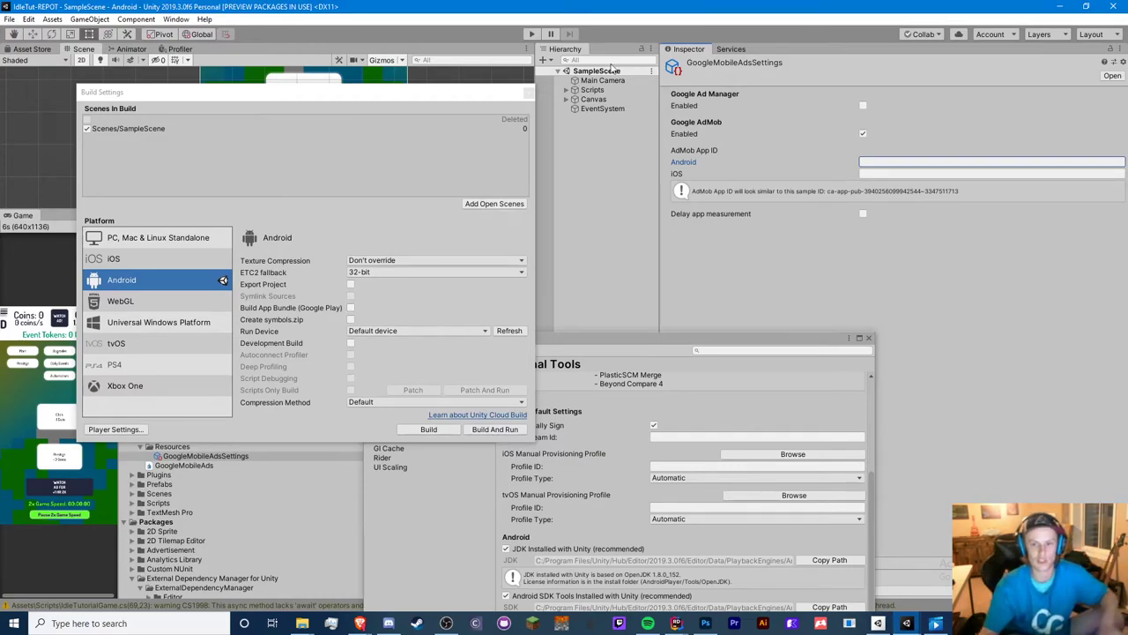
click(891, 159)
key(ctrl+v)
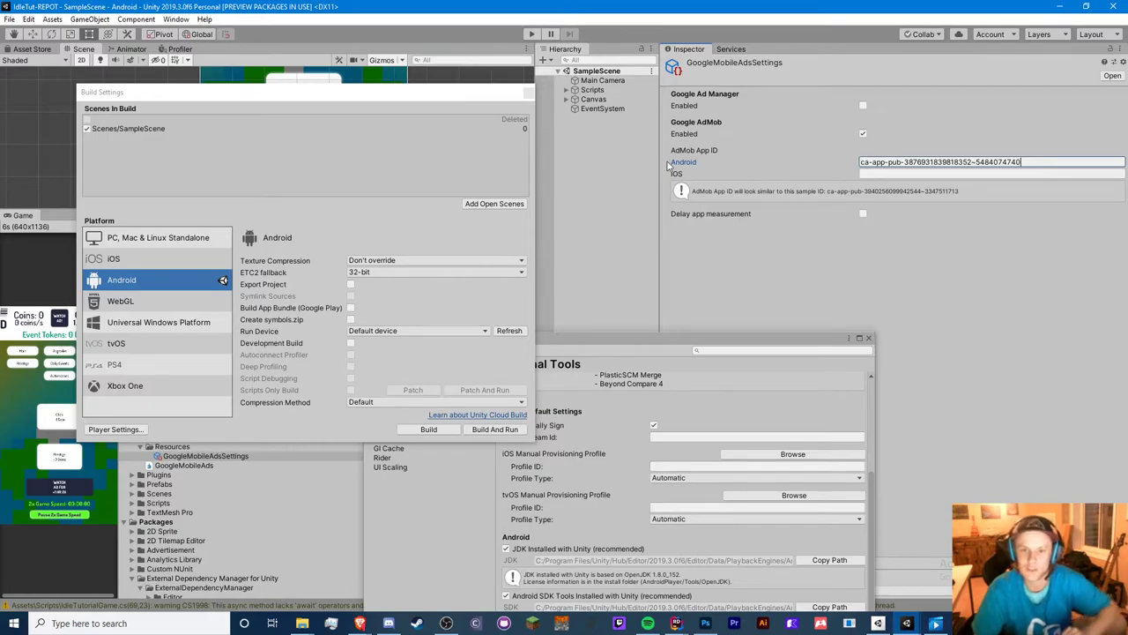
click(758, 181)
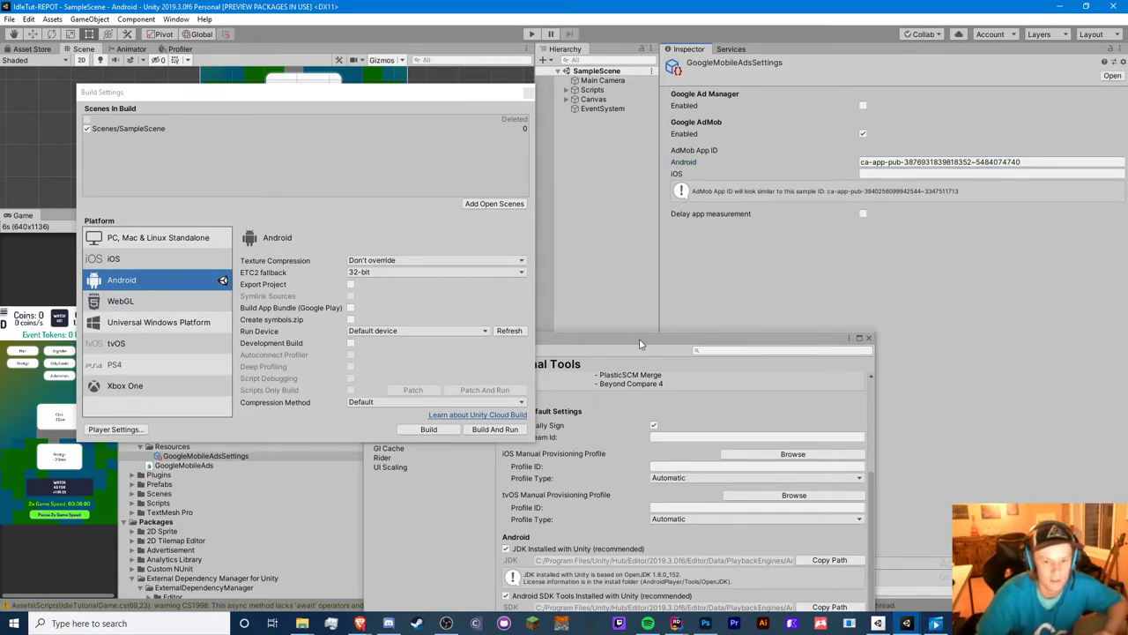
drag(641, 344, 830, 157)
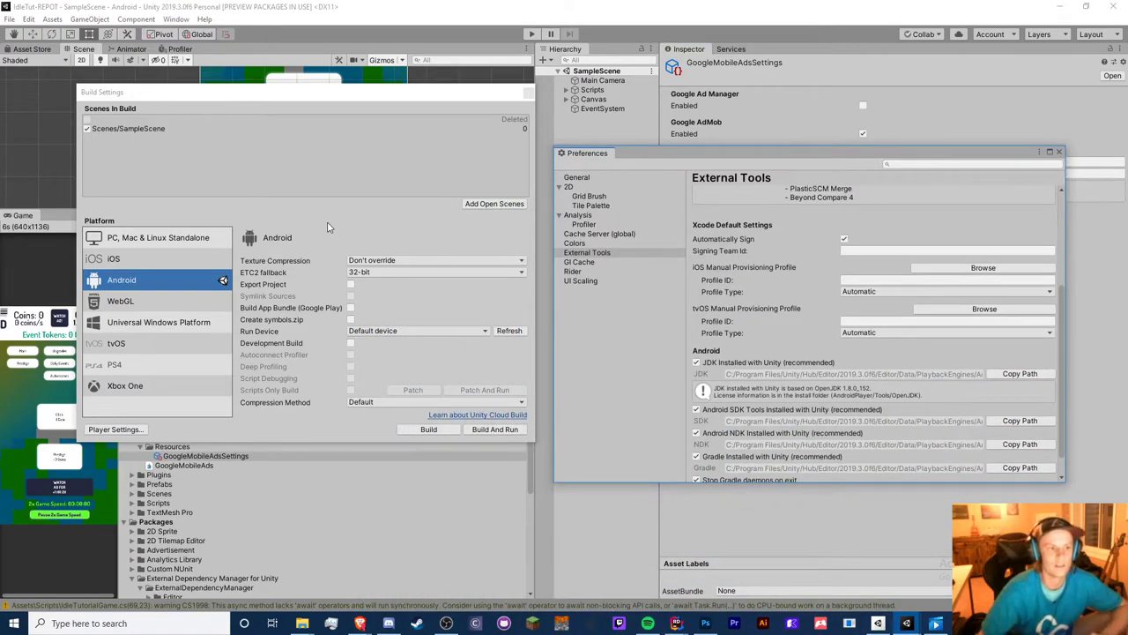
drag(749, 158, 499, 244)
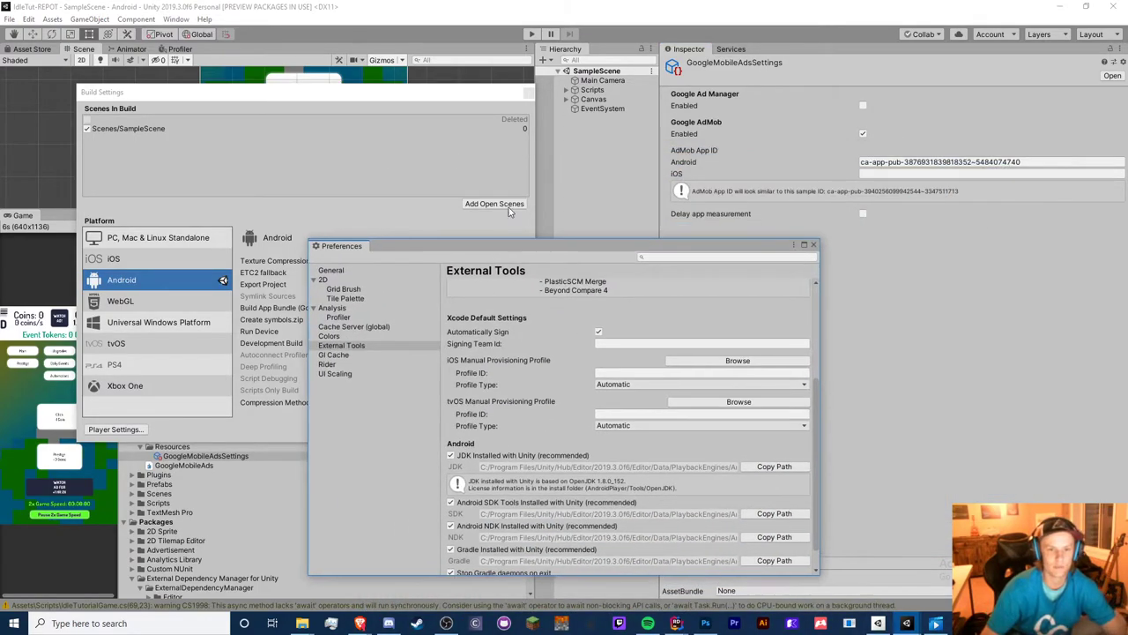
Close Build Settings and Preferences, select the AdManager object under Scripts, and widen the game view
click(528, 92)
click(809, 240)
click(566, 90)
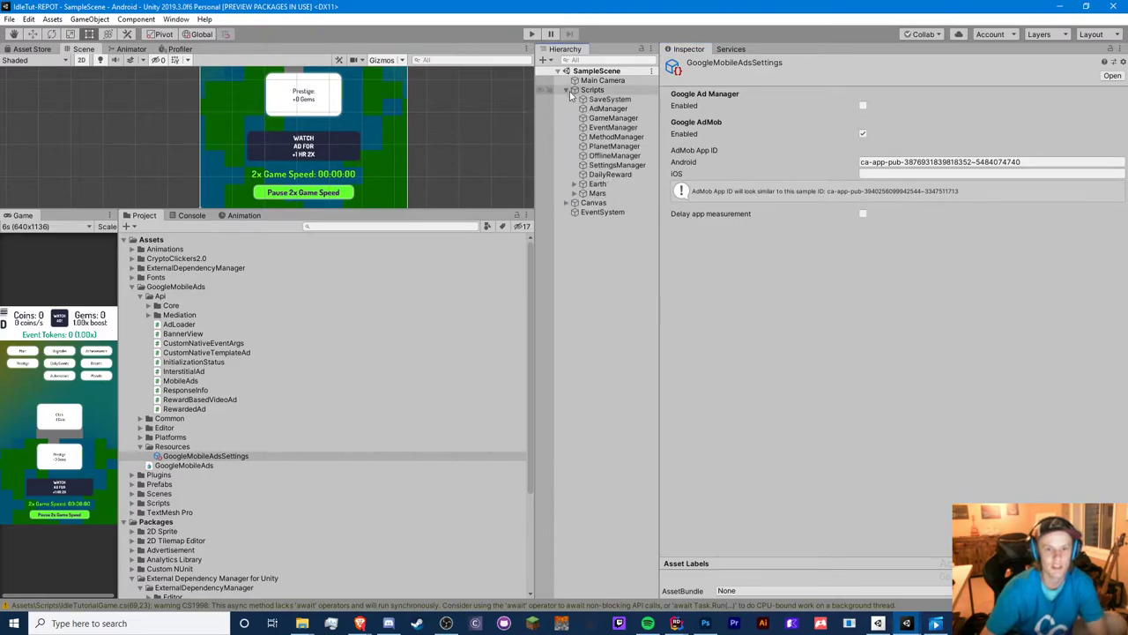
click(608, 108)
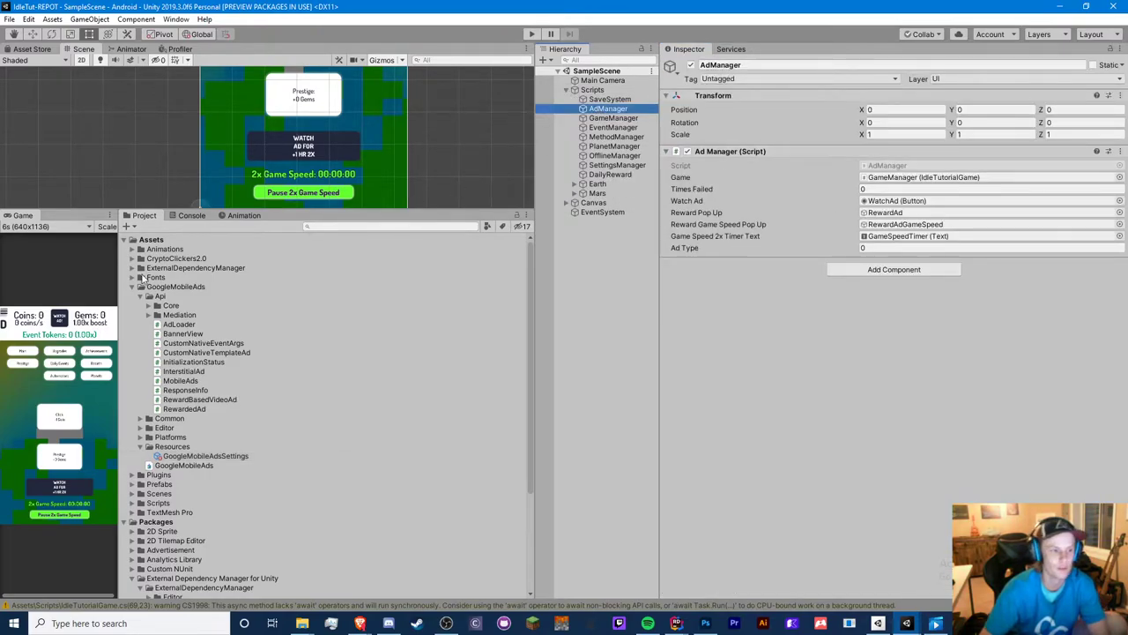
drag(118, 282, 377, 282)
Clear the Console, run a play-mode test, and inspect a repeated Dummy IsLoaded log entry
click(450, 216)
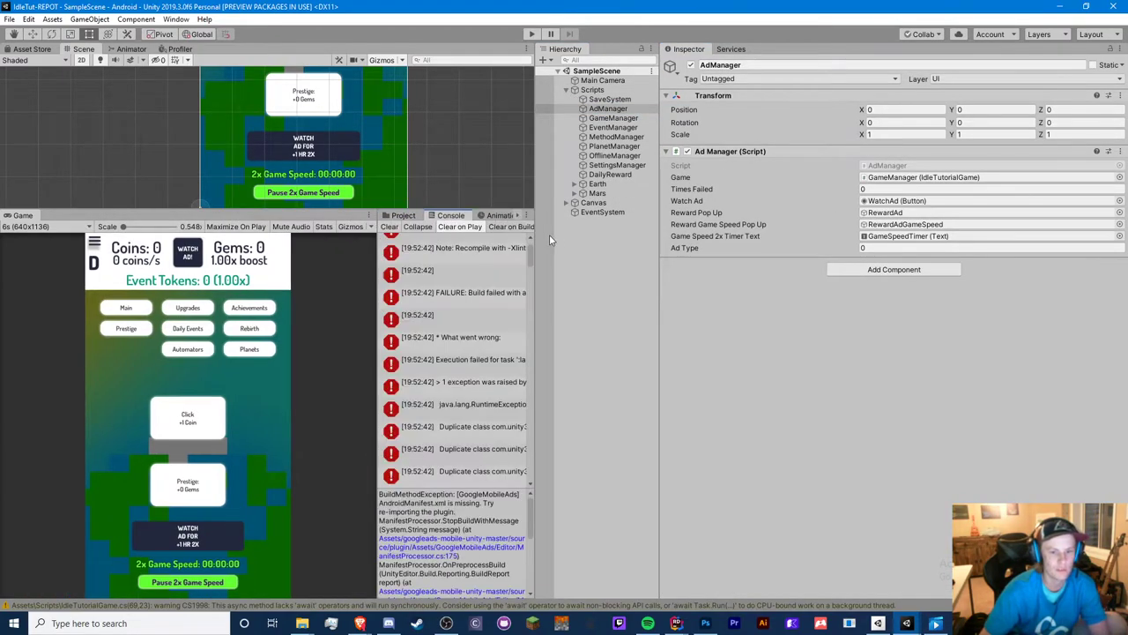
click(389, 226)
drag(535, 230, 667, 230)
click(532, 33)
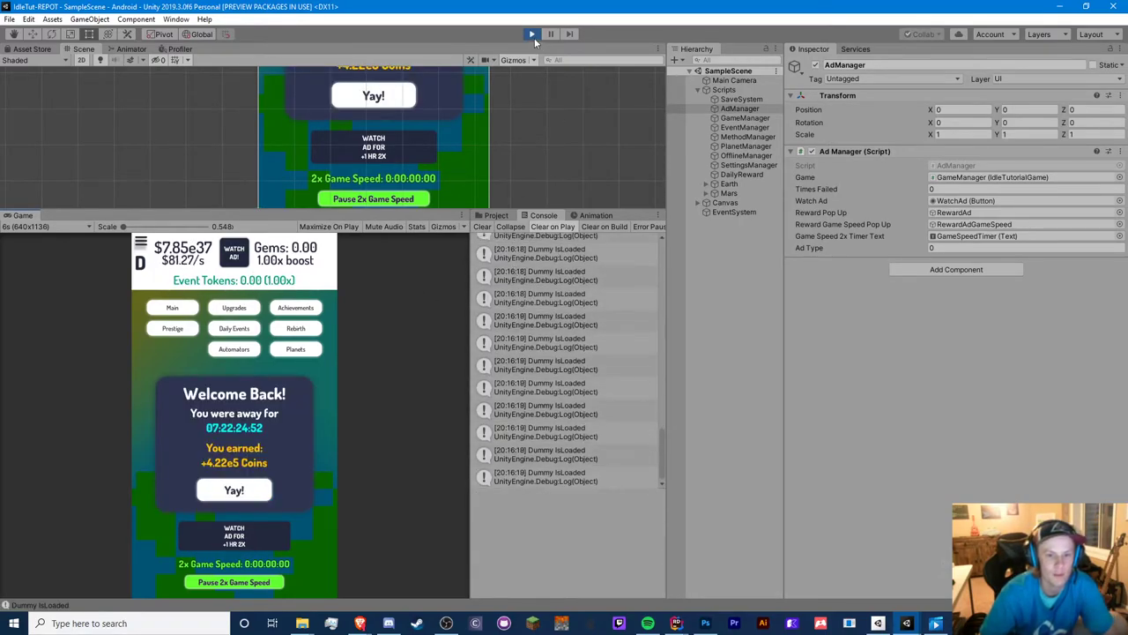
click(595, 362)
click(531, 34)
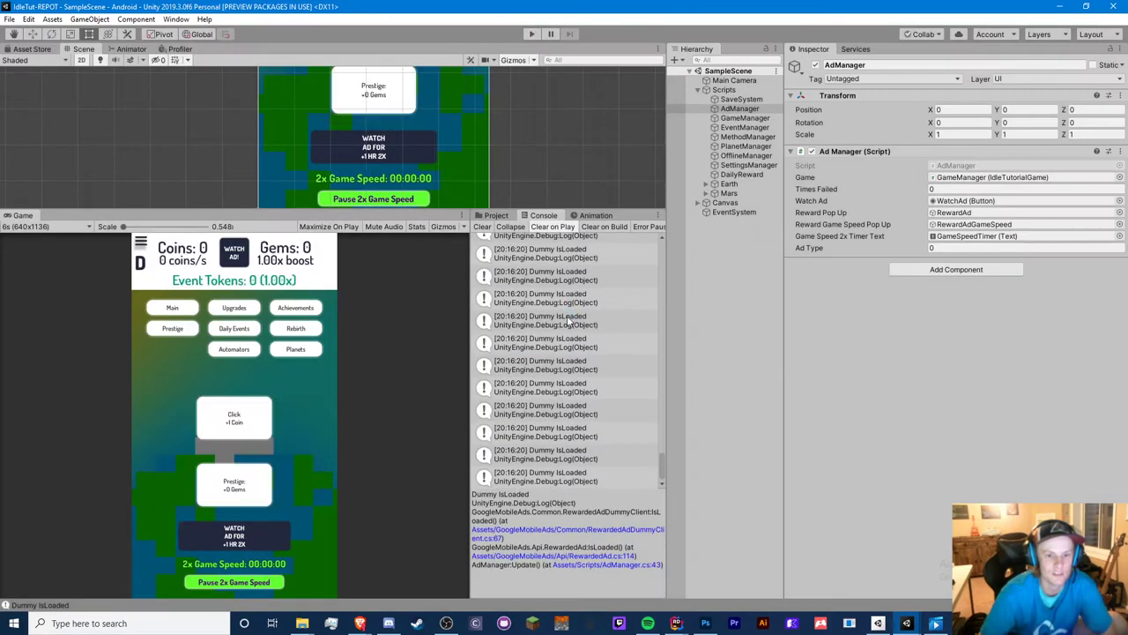
Open RewardedAdDummyClient.cs in Rider from the Dummy IsLoaded log and comment out the IsLoaded and LoadAd Debug.Log lines
click(568, 322)
double_click(569, 322)
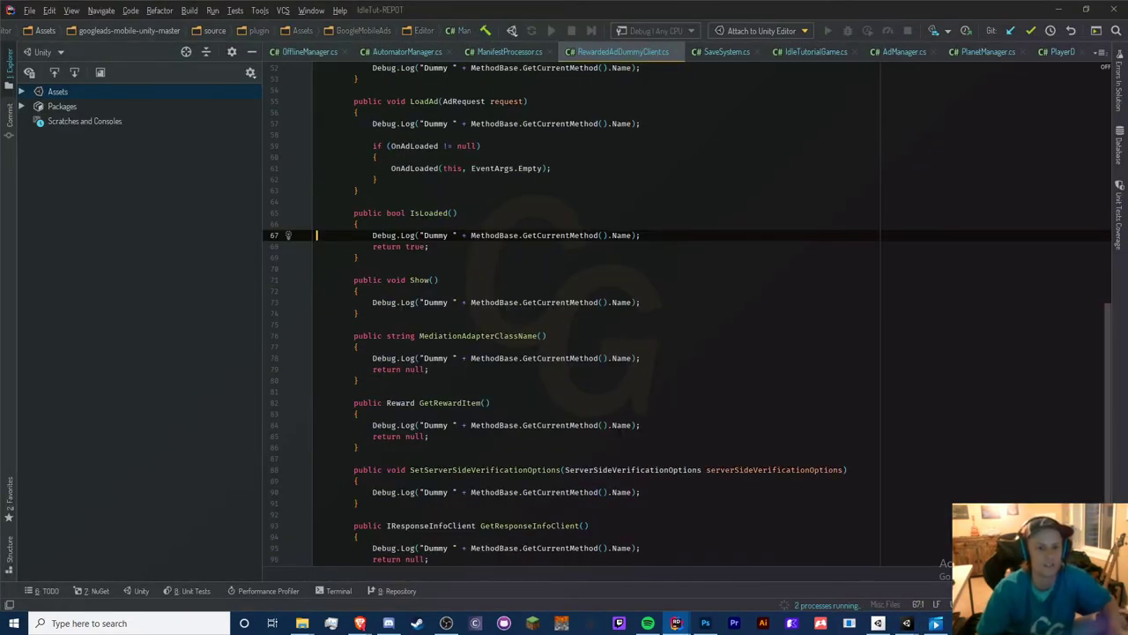
key(alt+Tab)
key(alt+Tab)
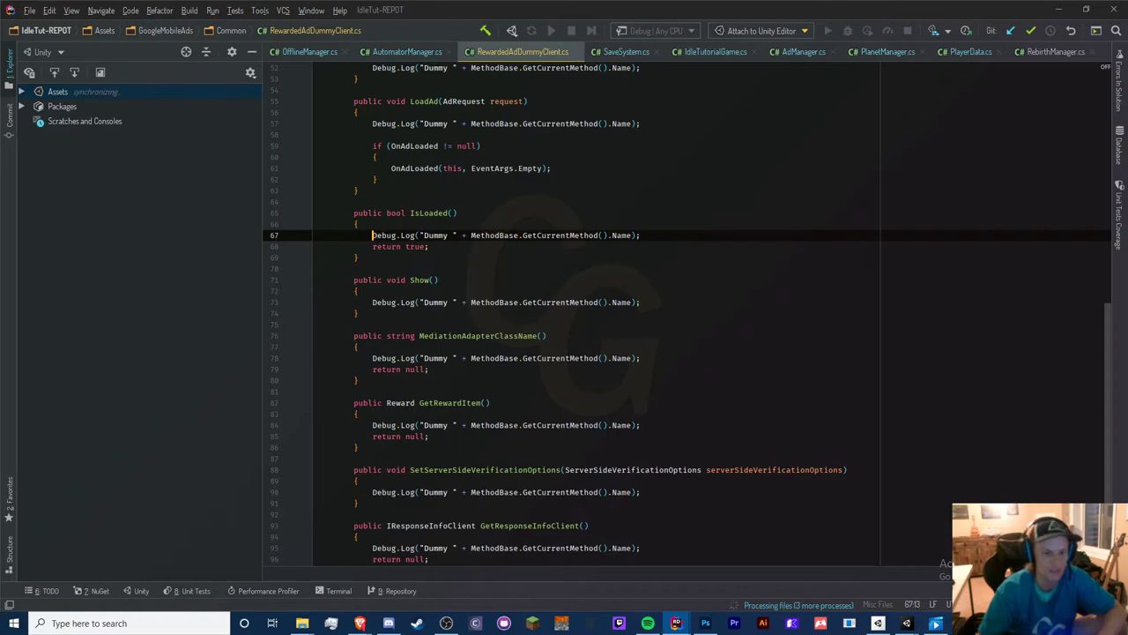
text(//)
click(373, 123)
text(/)
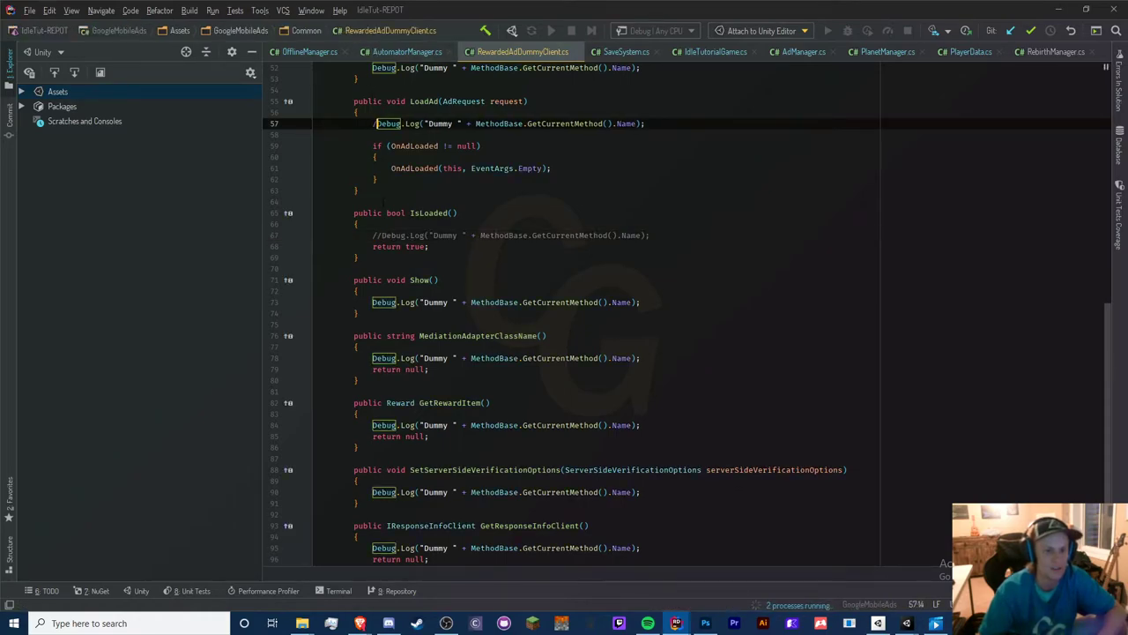
text(/)
Comment out the Debug.Log lines in Show, MediationAdapterClassName, GetRewardItem, server-side verification and GetResponseInfoClient
click(372, 302)
text(//)
click(373, 358)
text(//)
click(373, 425)
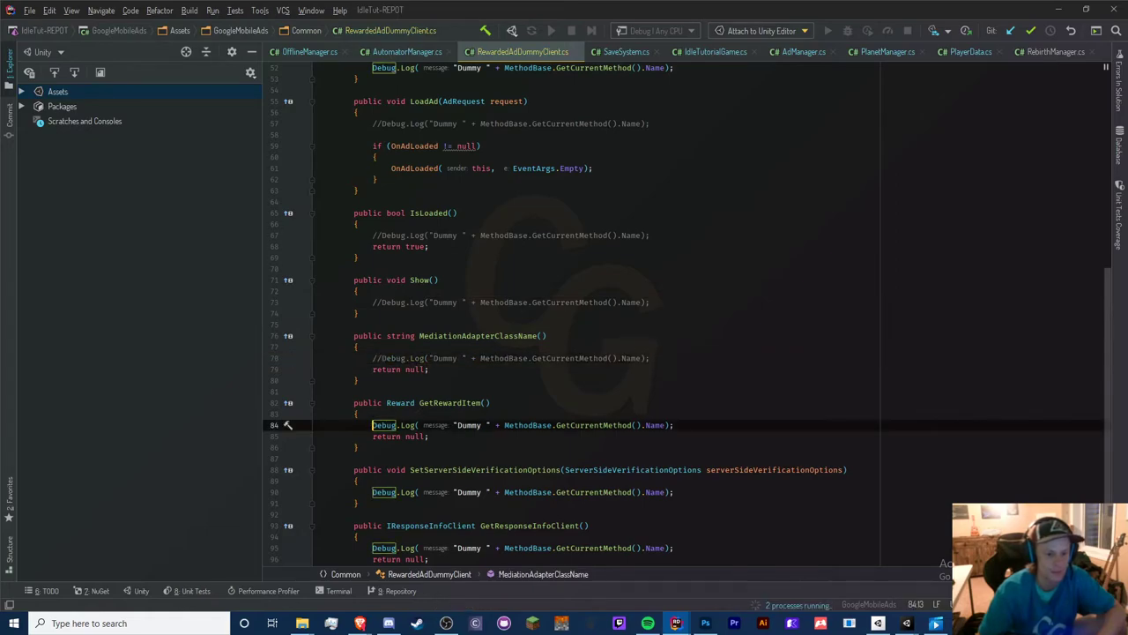
text(//)
click(373, 492)
text(//)
scroll(373, 481, down, 2)
click(373, 481)
Comment out the Debug.Log lines in CreateRewardedAd and the constructor
text(//)
scroll(373, 480, up, 2)
scroll(573, 317, up, 15)
scroll(379, 414, down, 1)
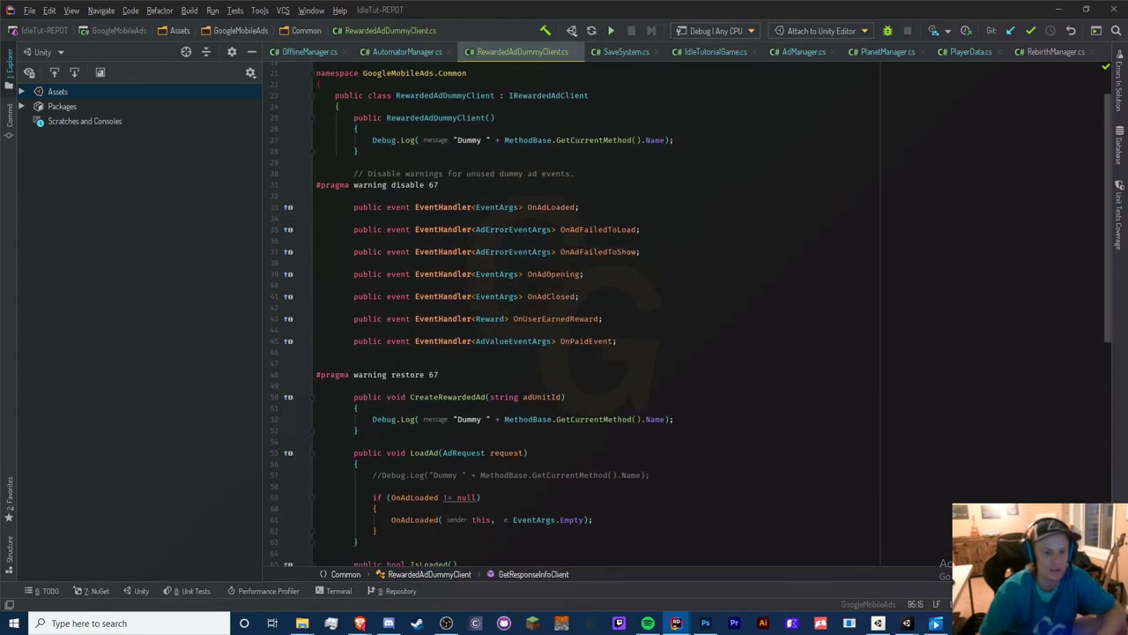
click(373, 419)
text(//)
click(373, 139)
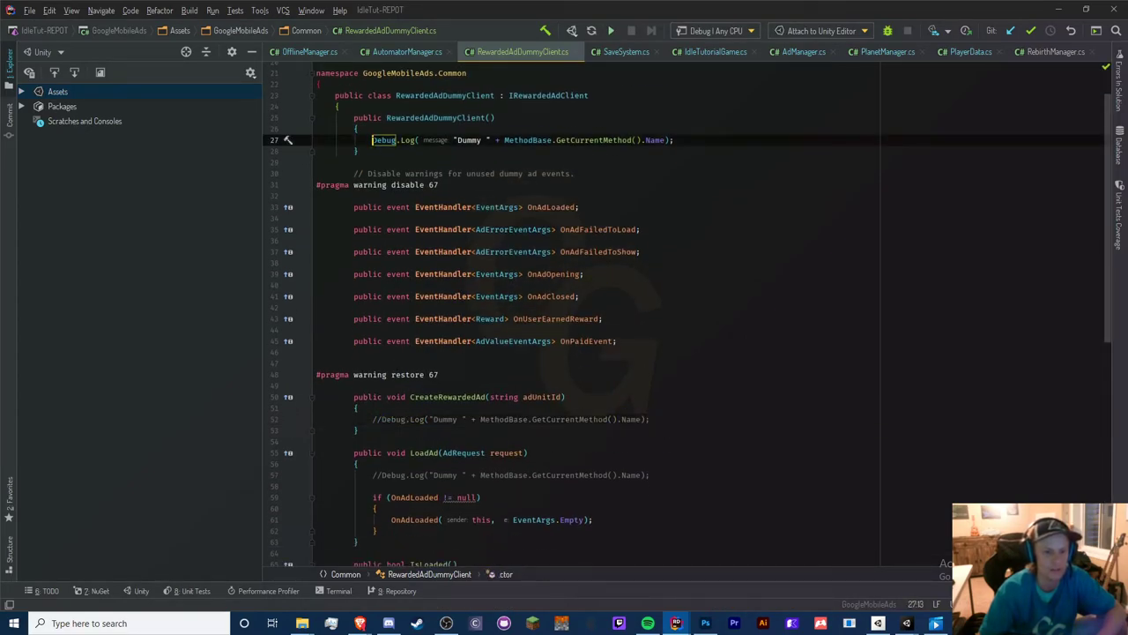
text(//)
Simplify LoadAd's OnAdLoaded null check to OnAdLoaded?.Invoke with the 'Use null propagation' fix
click(466, 118)
scroll(609, 321, down, 4)
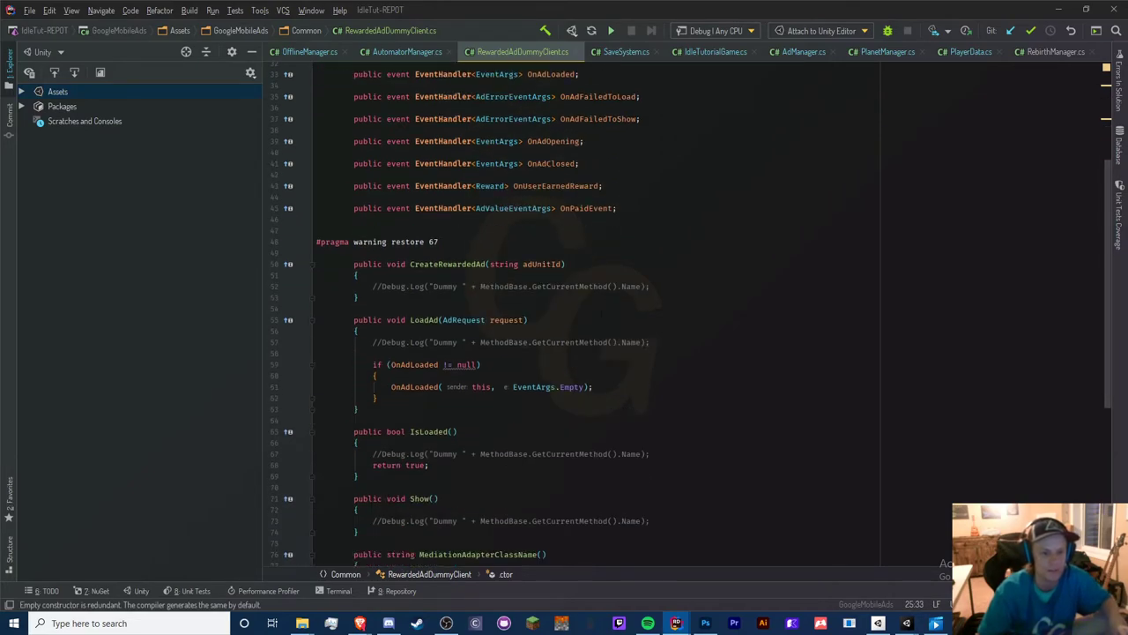
click(457, 364)
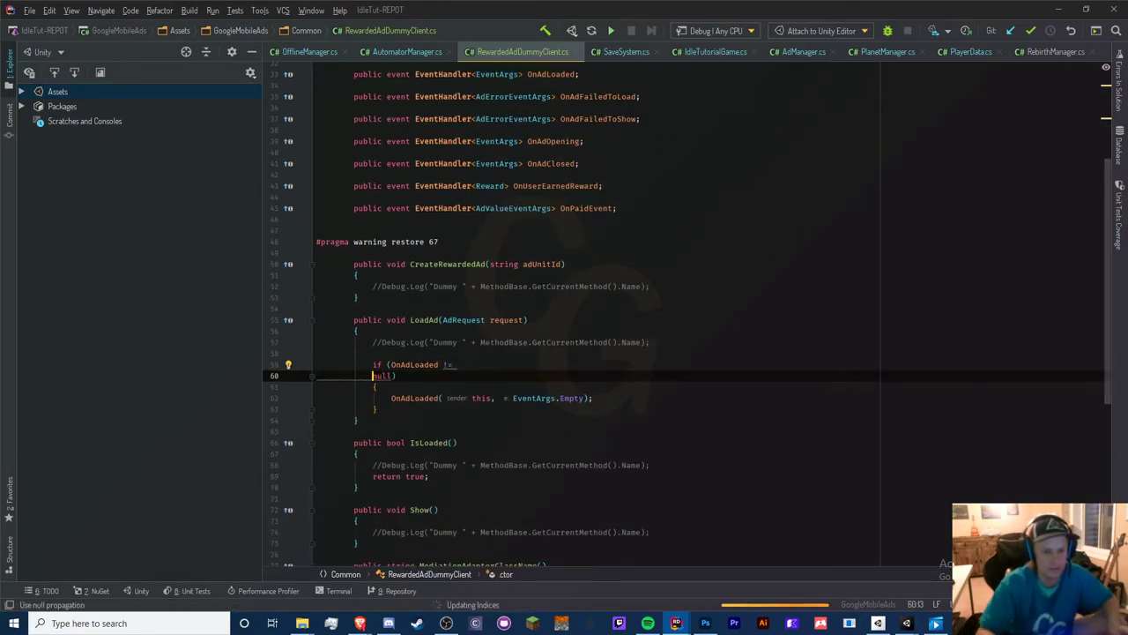
key(alt+Return)
key(Return)
click(477, 320)
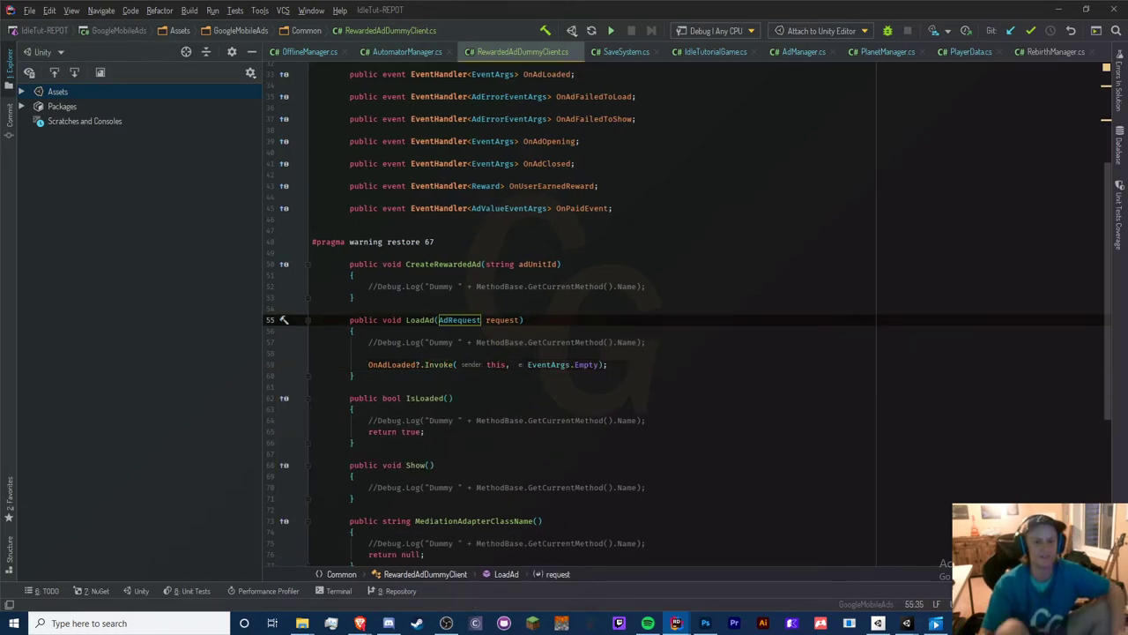
scroll(564, 317, up, 5)
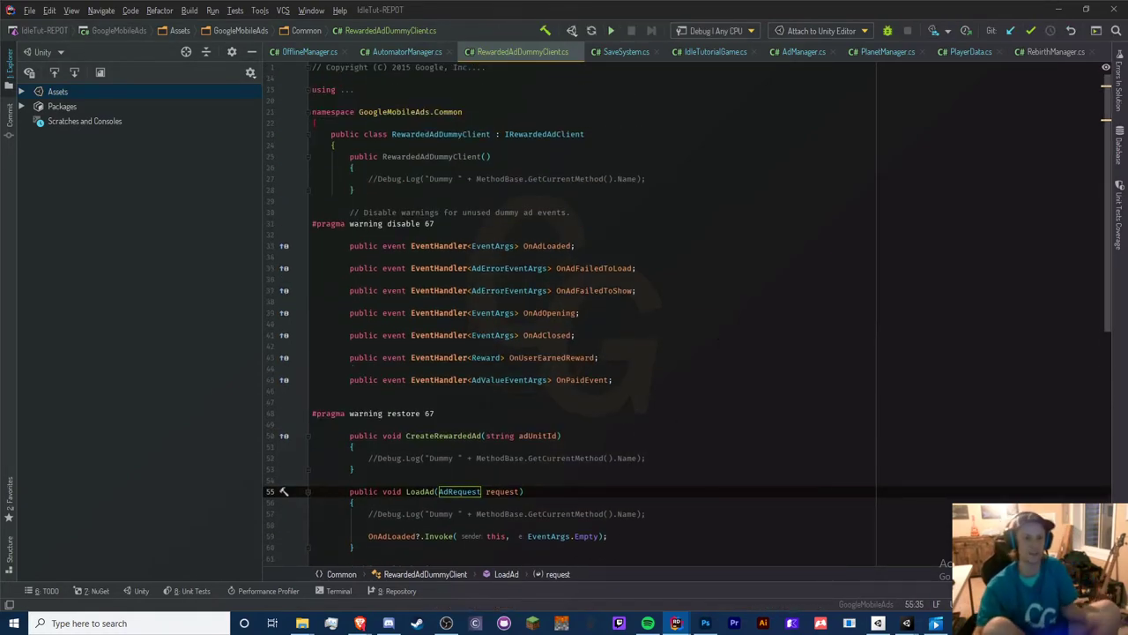
key(alt+Tab)
click(500, 144)
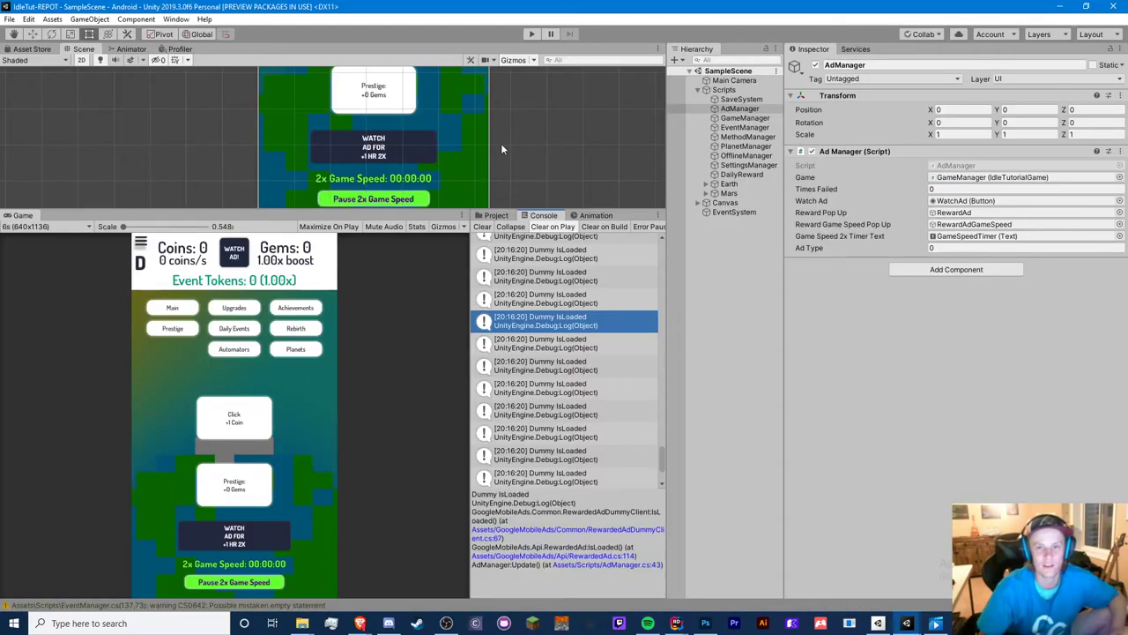